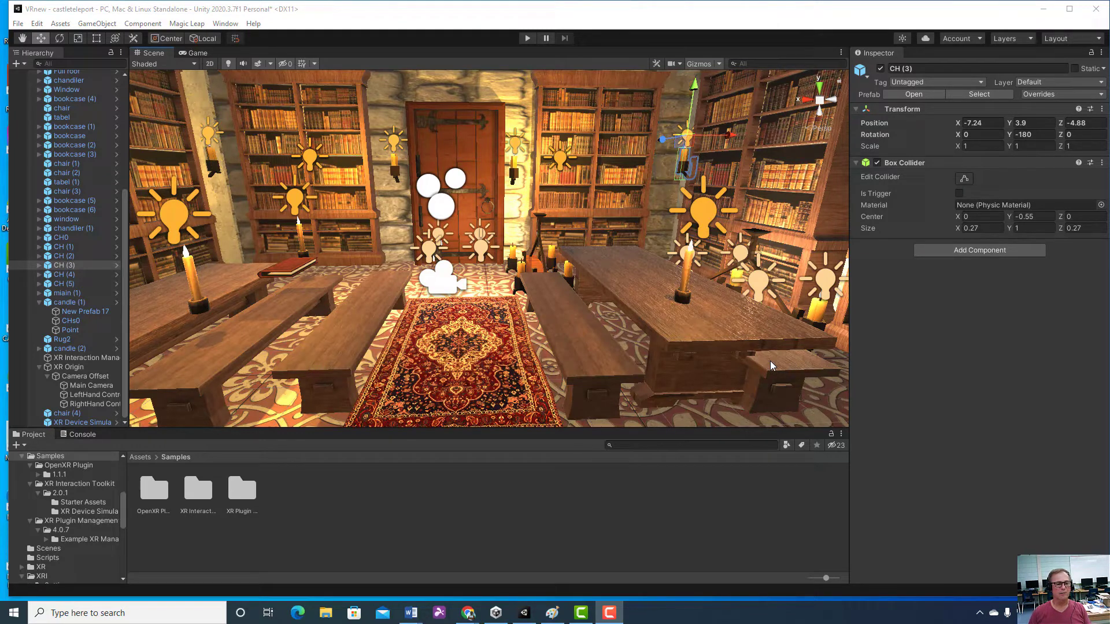
Review candle (1)'s Rigidbody and XR Grab Interactable, then search components for 'gra'.
{"action": "left_click", "coordinate": [68, 305]}
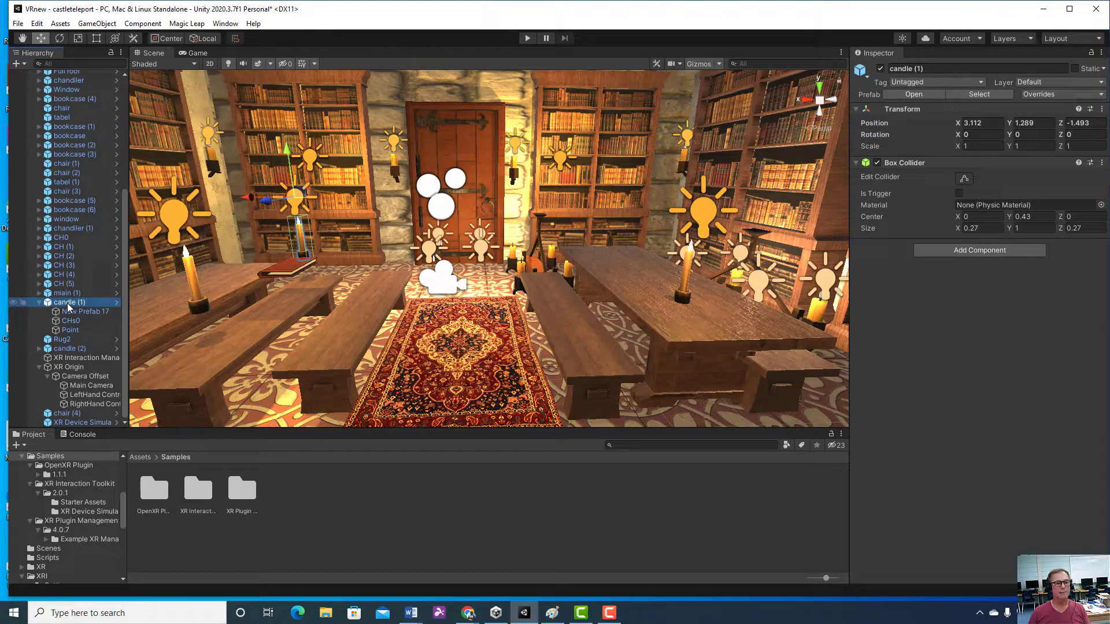
{"action": "left_click_drag", "start_coordinate": [127, 312], "coordinate": [130, 202]}
{"action": "left_click", "coordinate": [65, 204]}
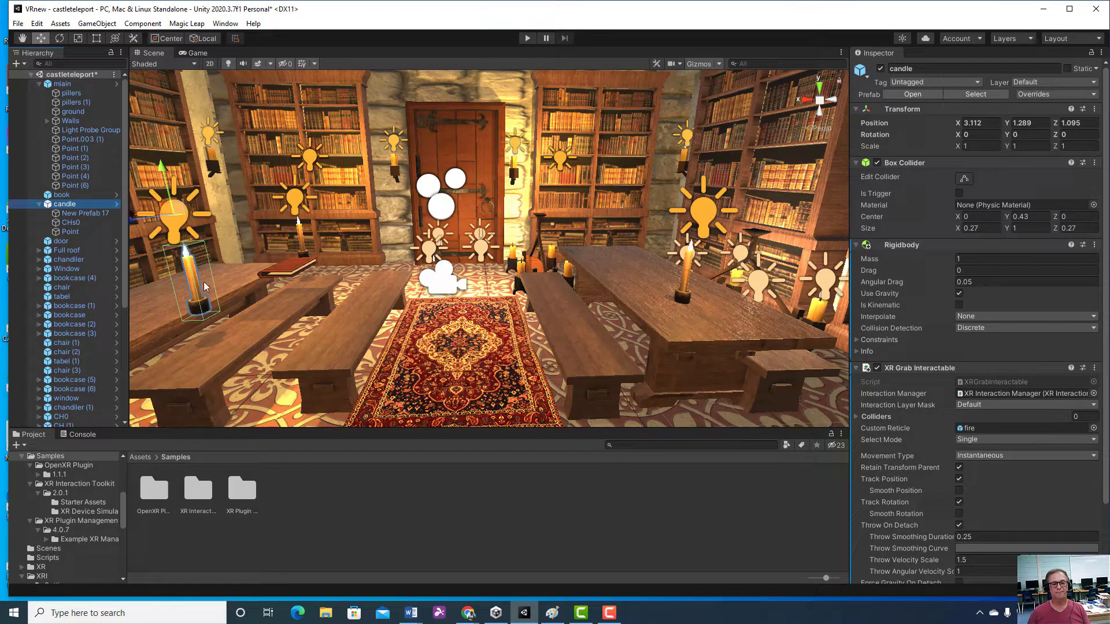
{"action": "scroll", "coordinate": [1097, 399], "scroll_direction": "down", "scroll_amount": 5}
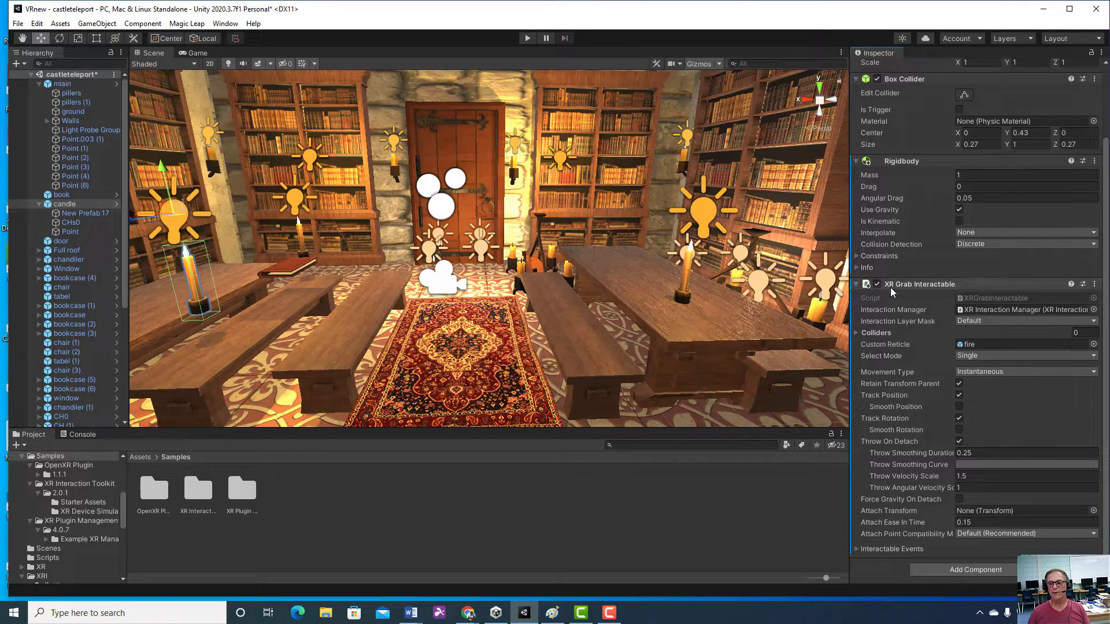
{"action": "left_click", "coordinate": [977, 571]}
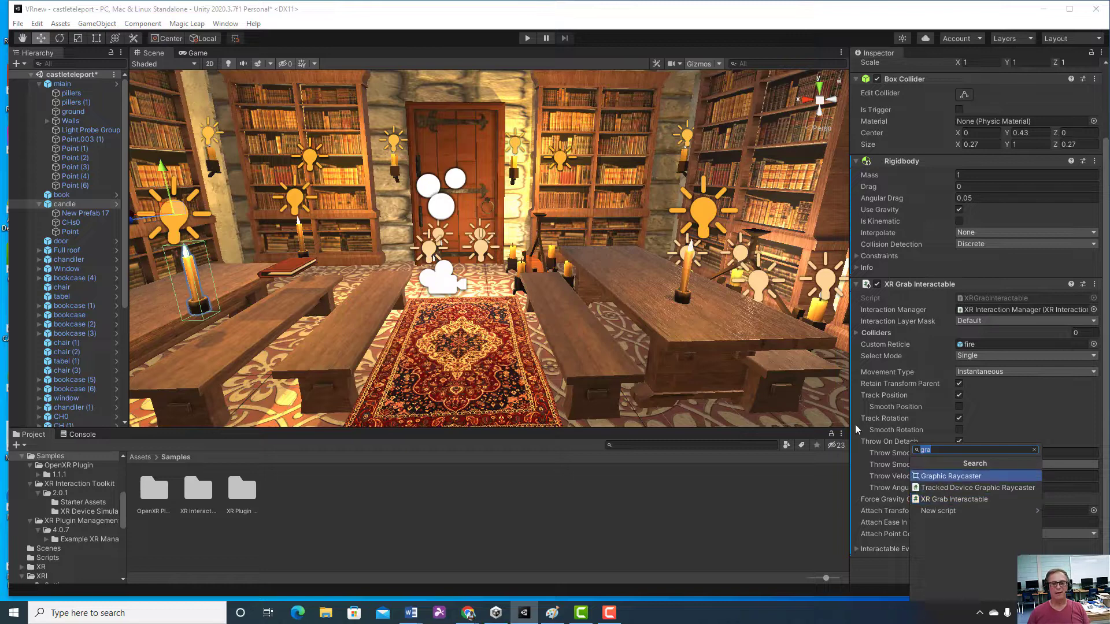
Check candle (2)'s Rigidbody and XR Grab Interactable components, then clear the selection.
{"action": "left_click", "coordinate": [690, 270]}
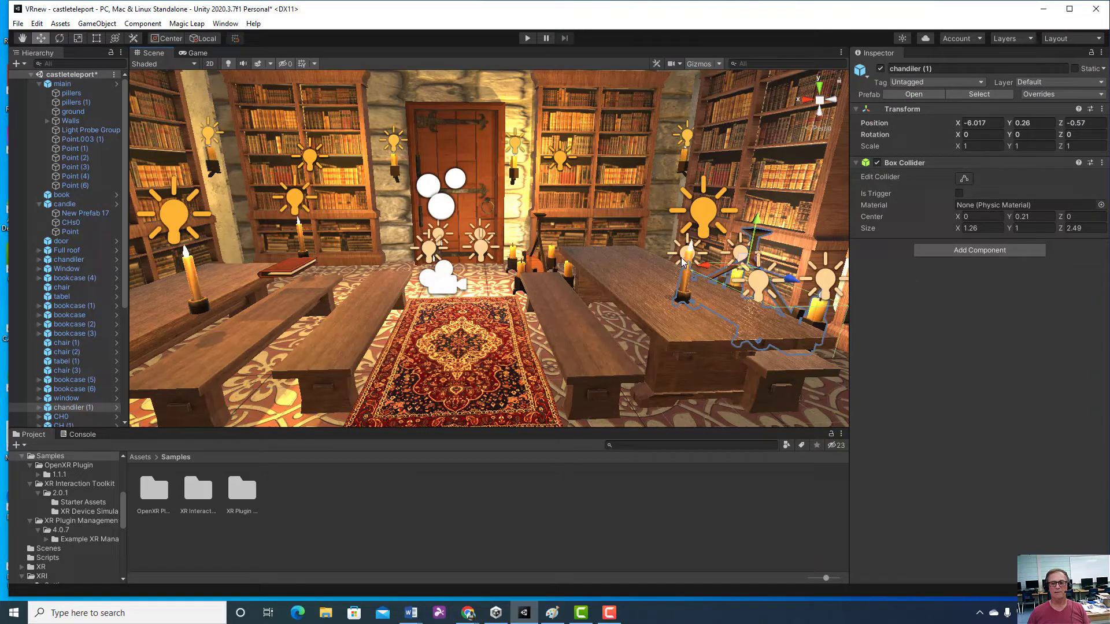
{"action": "left_click", "coordinate": [686, 259]}
{"action": "left_click", "coordinate": [684, 275]}
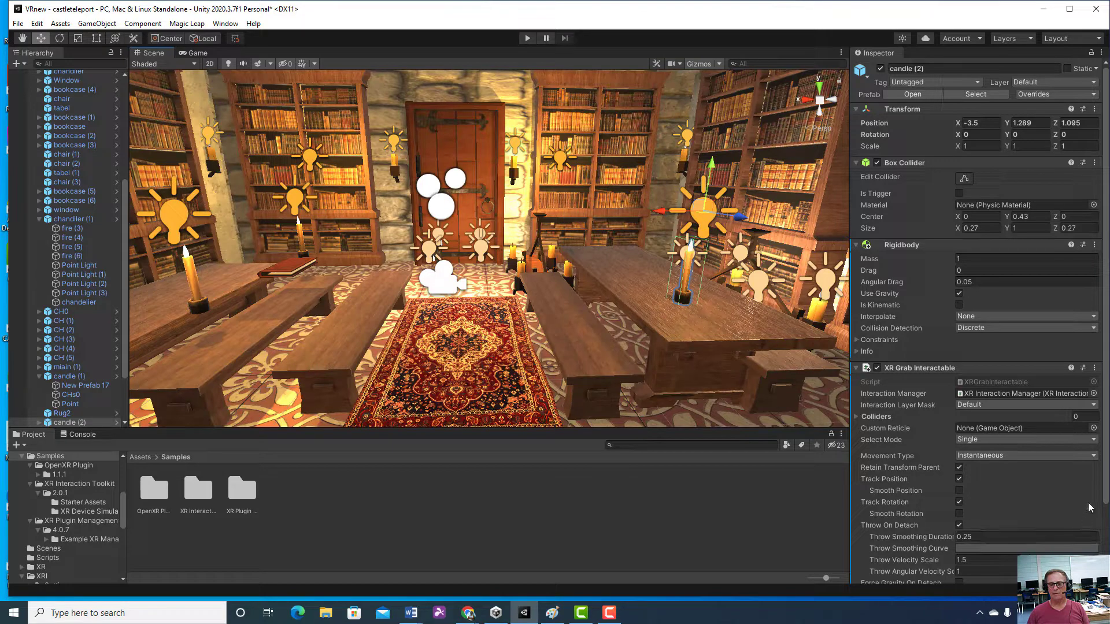
{"action": "scroll", "coordinate": [1108, 474], "scroll_direction": "down", "scroll_amount": 3}
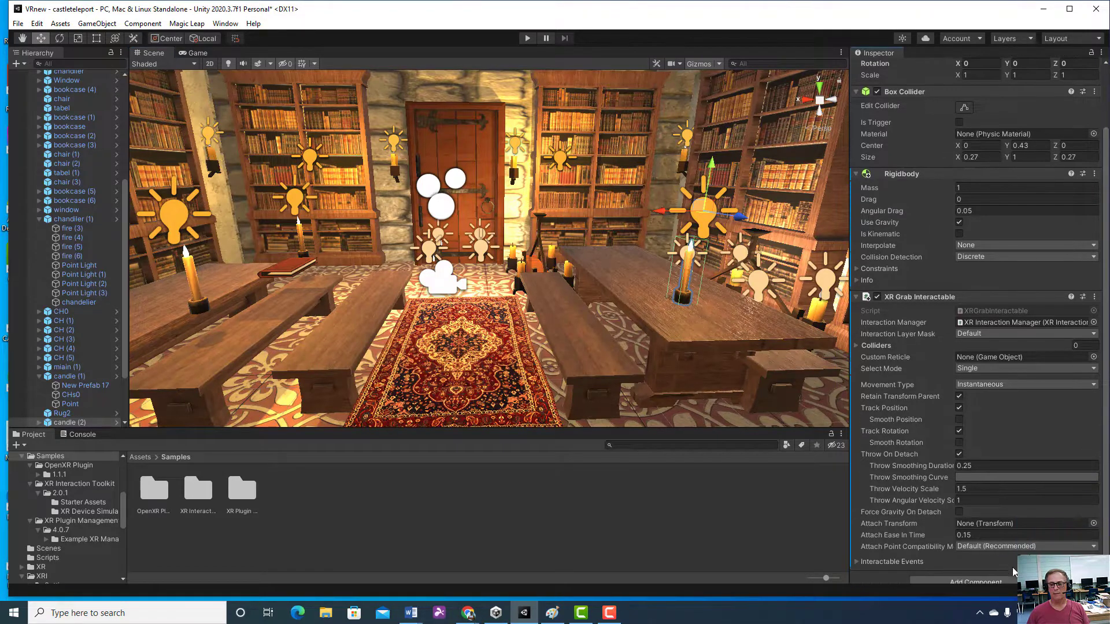
{"action": "scroll", "coordinate": [1101, 513], "scroll_direction": "down", "scroll_amount": 1}
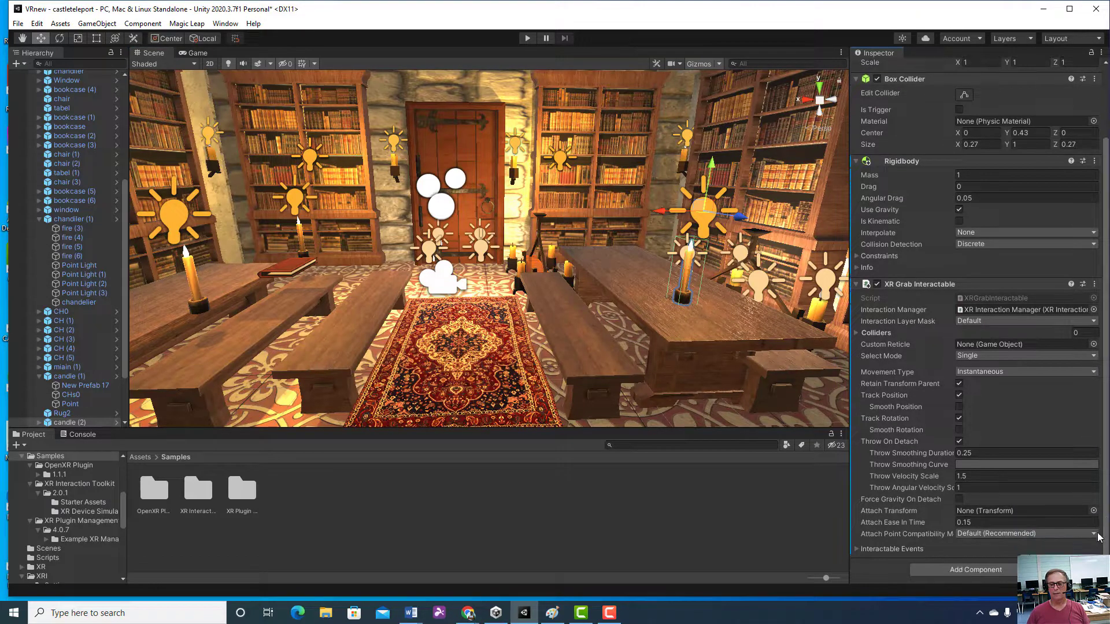
{"action": "left_click", "coordinate": [993, 571]}
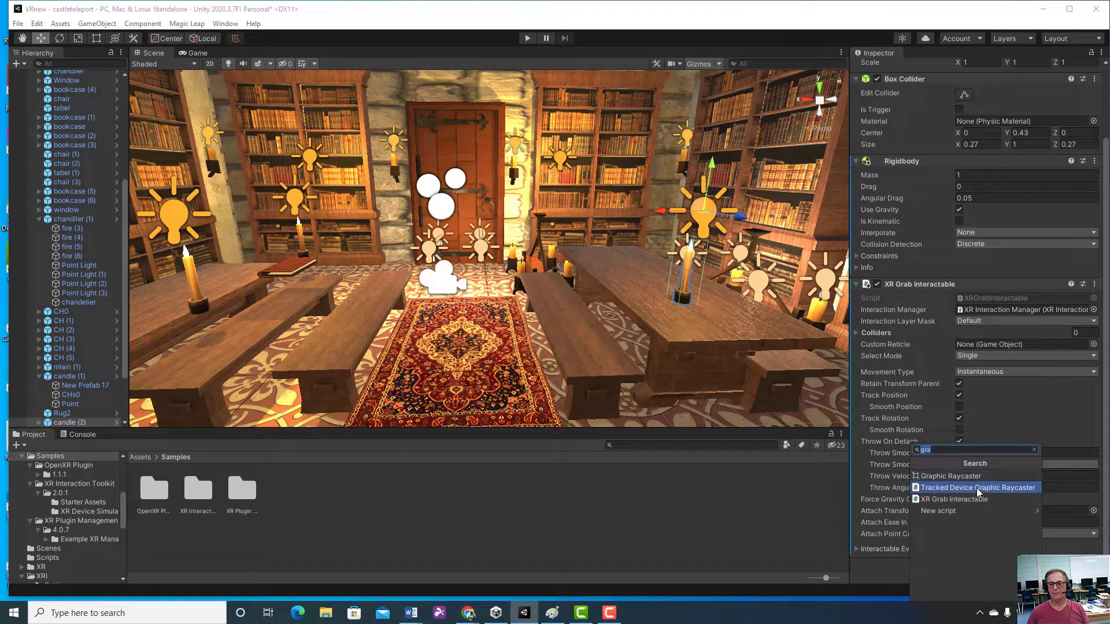
{"action": "left_click", "coordinate": [749, 535]}
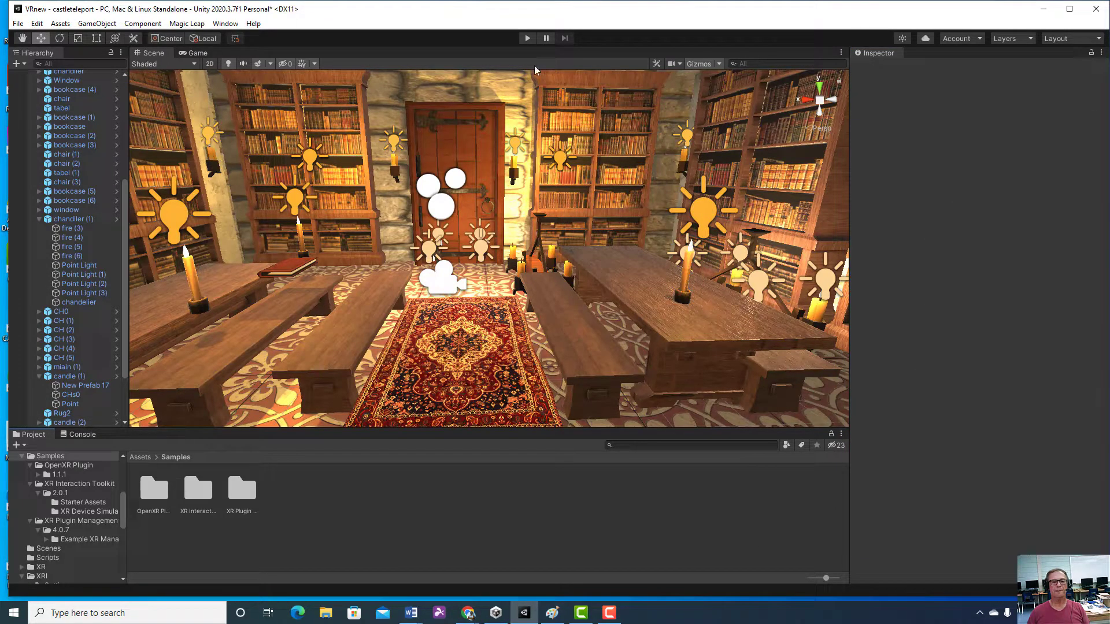
Run the library scene in Play mode, pushing the right hand forward and turning the view left.
{"action": "left_click", "coordinate": [527, 38]}
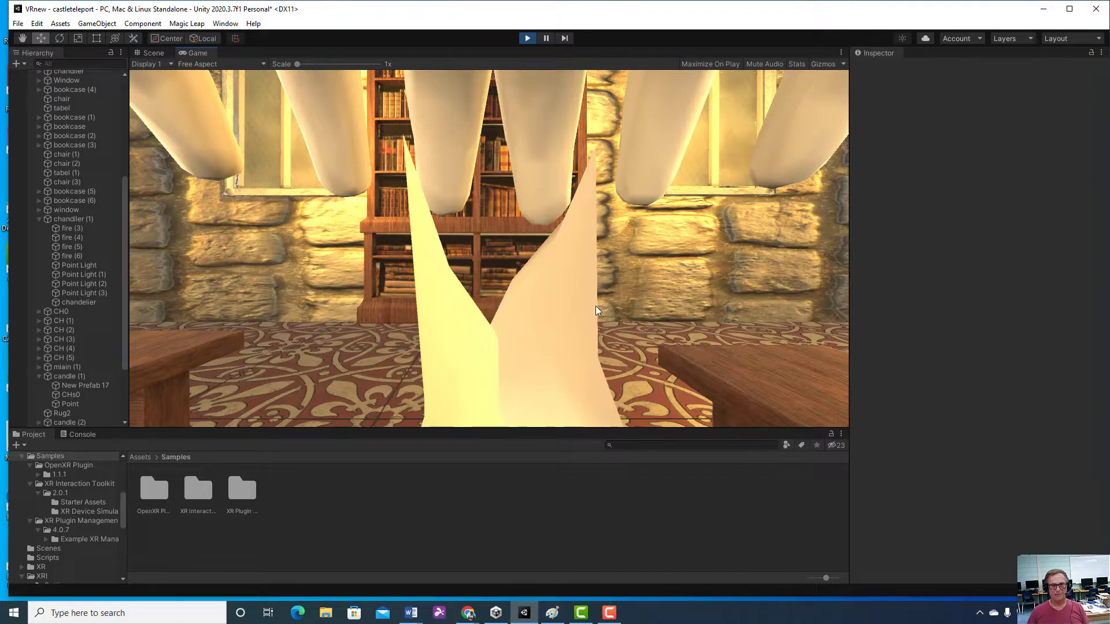
{"action": "key", "text": "space"}
{"action": "scroll", "coordinate": [595, 307], "scroll_direction": "up", "scroll_amount": 10}
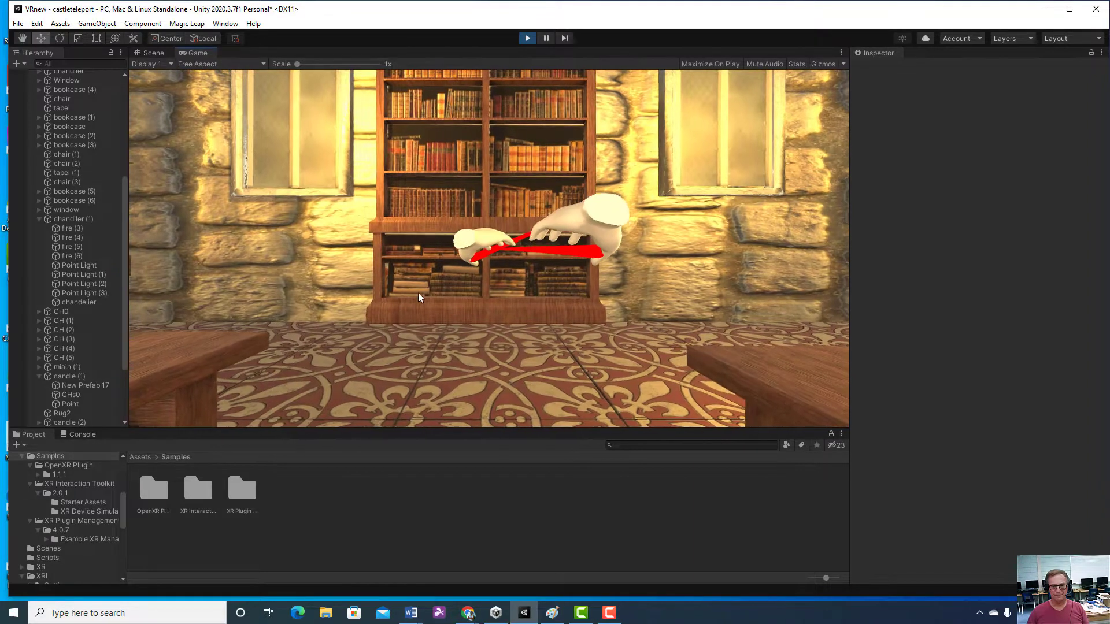
{"action": "right_click_drag", "start_coordinate": [347, 297], "coordinate": [913, 303]}
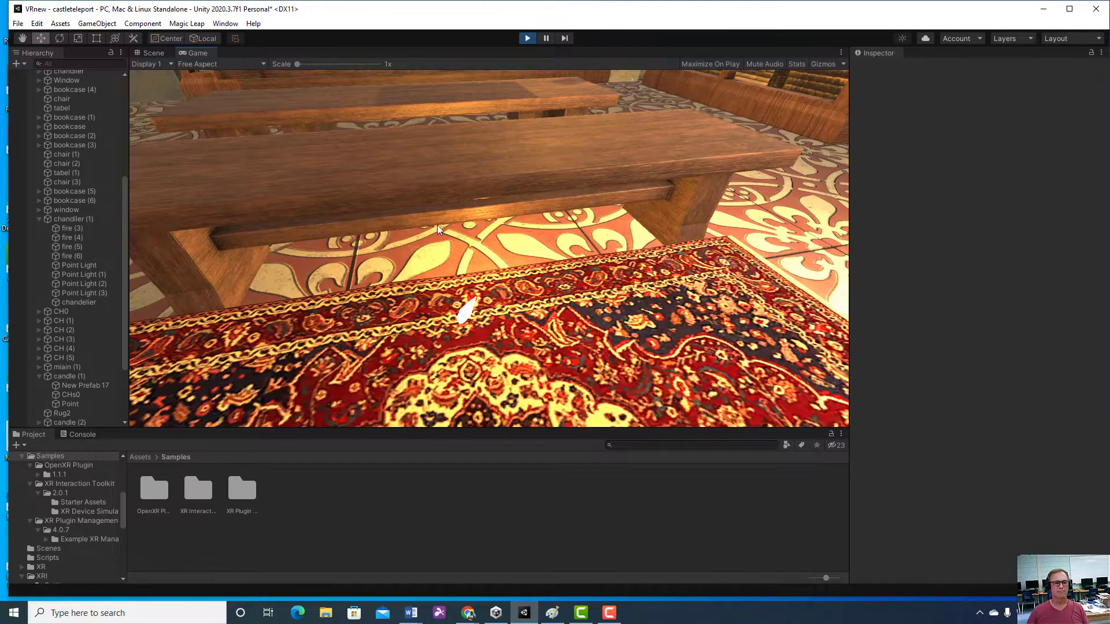
Turn the headset view left and aim the simulated hand's red ray.
{"action": "right_click_drag", "start_coordinate": [437, 224], "coordinate": [384, 117]}
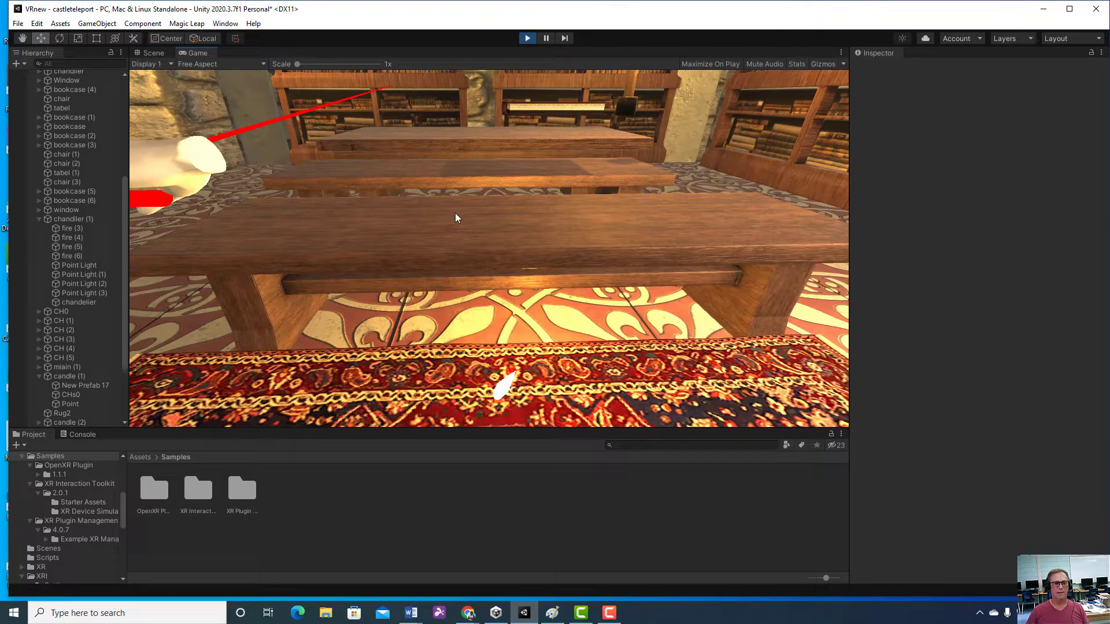
{"action": "key", "text": "shift"}
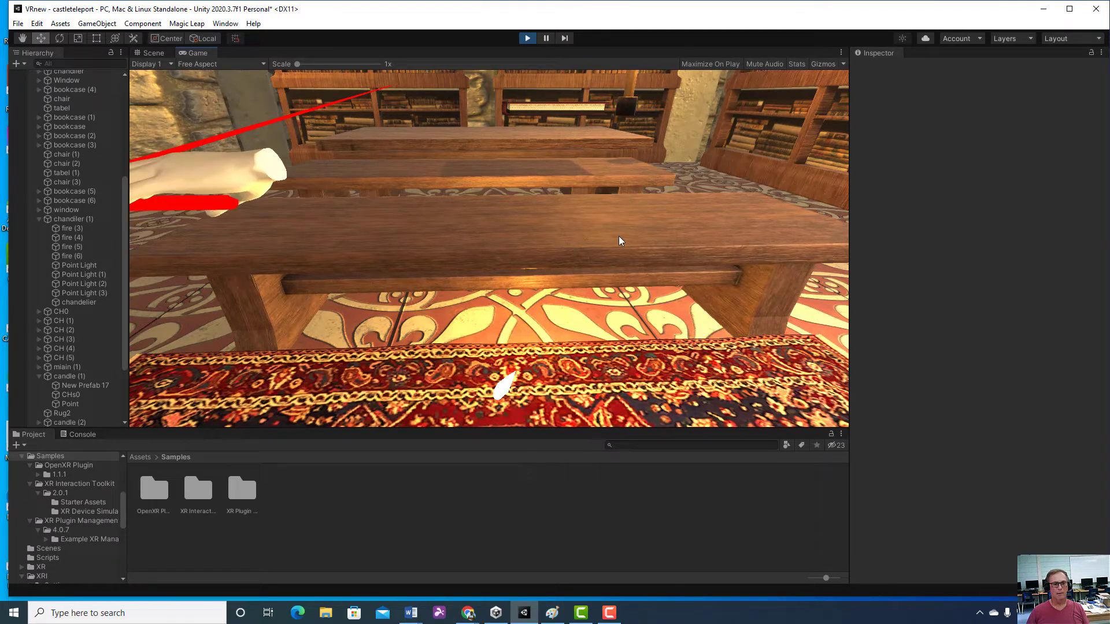
{"action": "right_click_drag", "start_coordinate": [574, 250], "coordinate": [254, 286]}
{"action": "key", "text": "shift"}
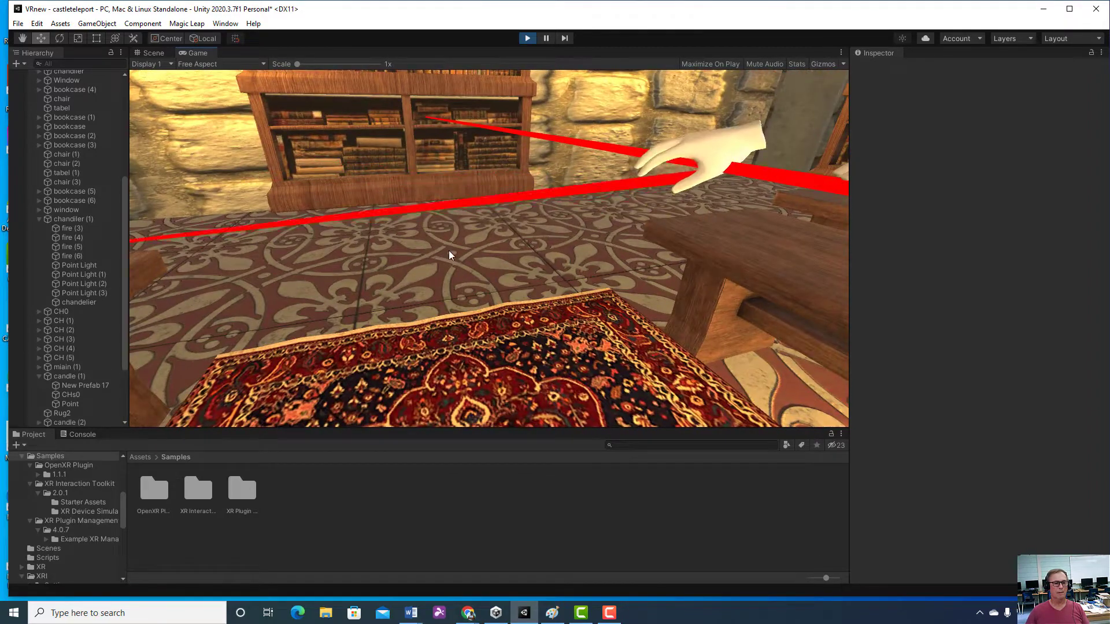
{"action": "right_click_drag", "start_coordinate": [448, 251], "coordinate": [315, 304]}
{"action": "key", "text": "space"}
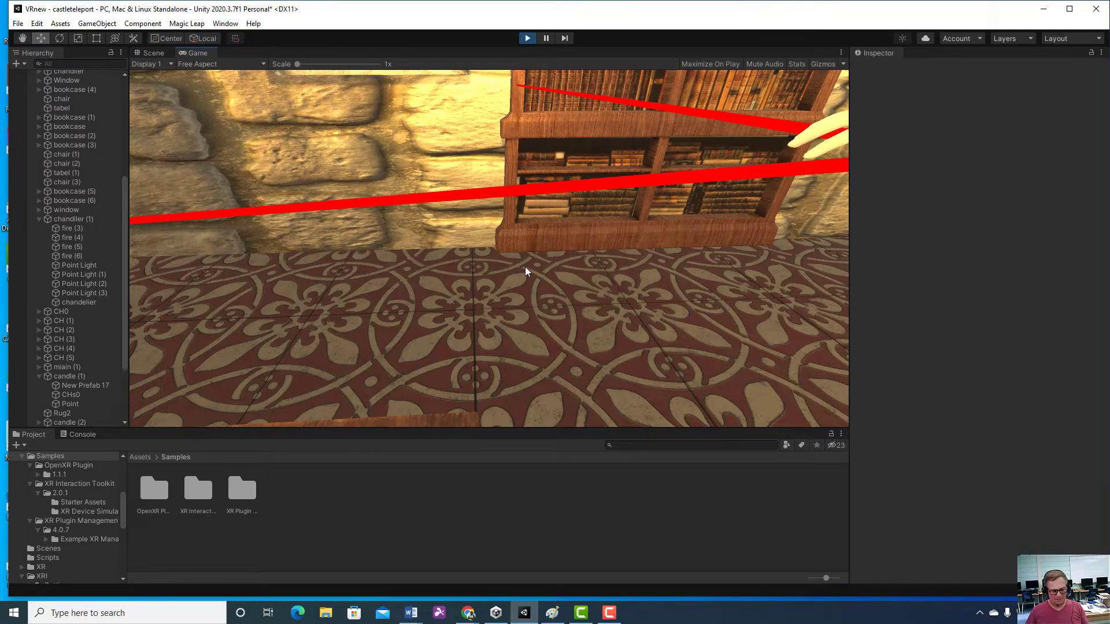
Sweep the view across the room toward the floor, bookcases, rug and benches.
{"action": "right_click_drag", "start_coordinate": [525, 265], "coordinate": [124, 272]}
{"action": "scroll", "coordinate": [124, 271], "scroll_direction": "up", "scroll_amount": 1}
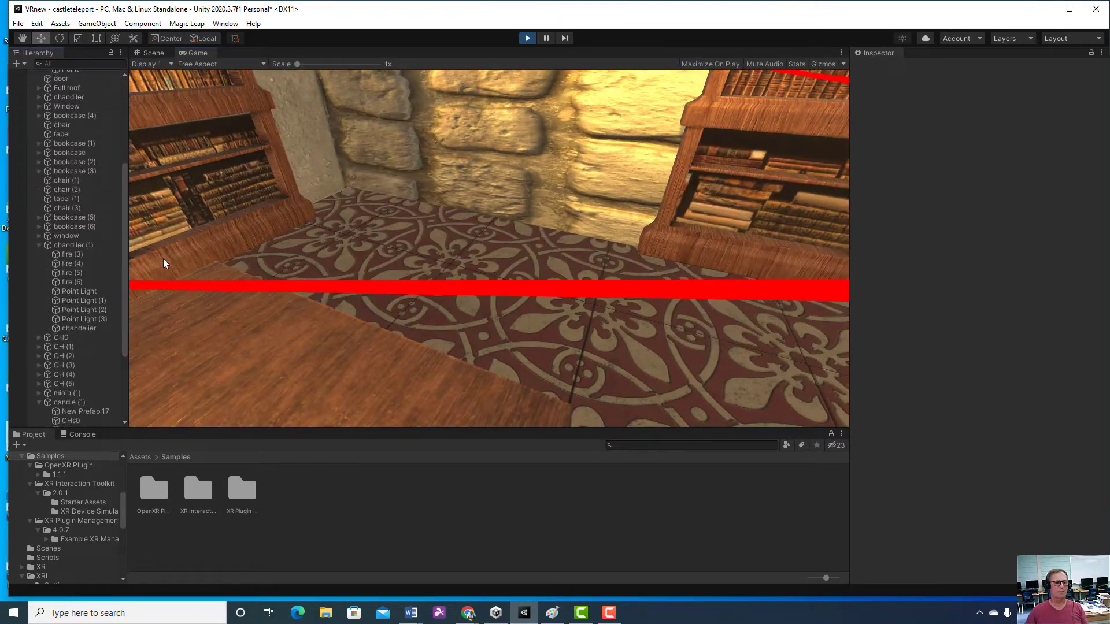
{"action": "right_click_drag", "start_coordinate": [646, 321], "coordinate": [1025, 238]}
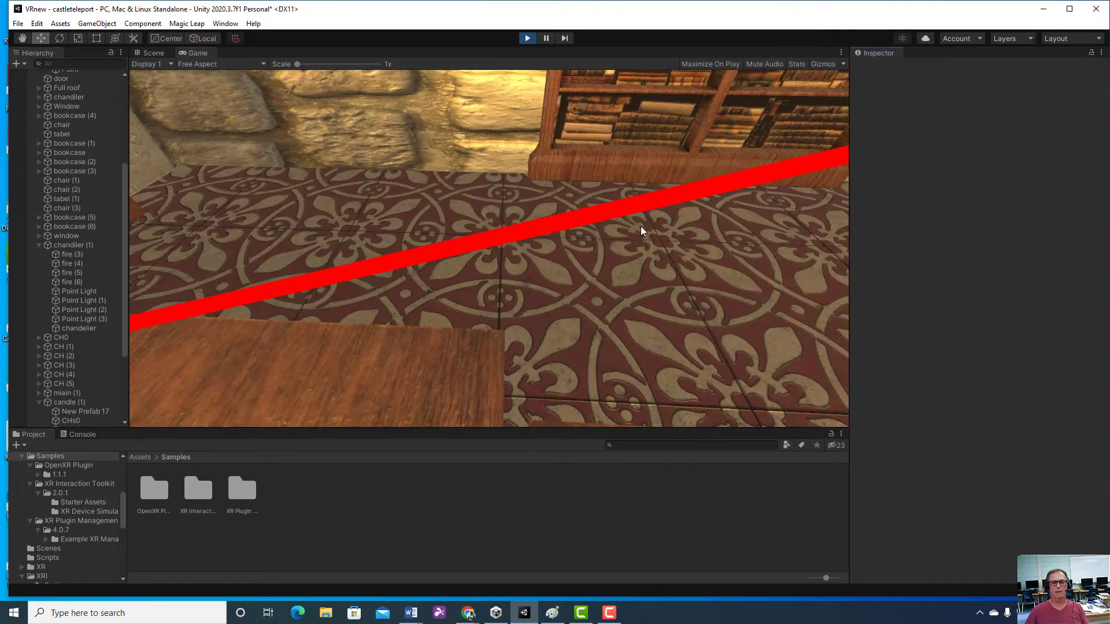
{"action": "right_click_drag", "start_coordinate": [576, 345], "coordinate": [1030, 212]}
{"action": "right_click_drag", "start_coordinate": [583, 337], "coordinate": [581, 321]}
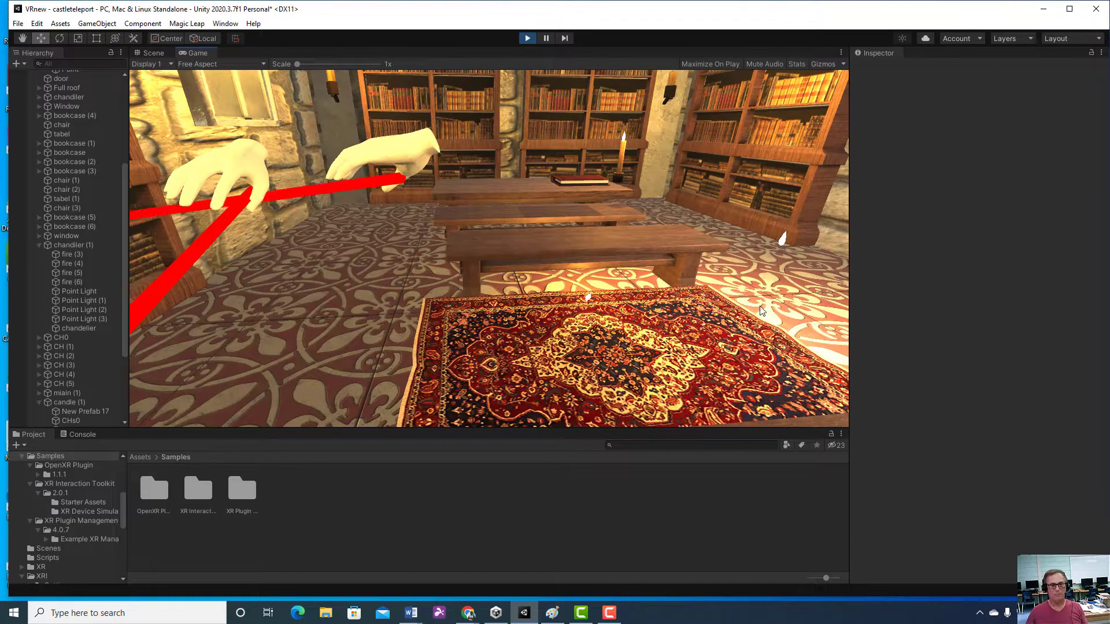
Swing the right and left hands' rays while looking toward the door and table.
{"action": "right_click_drag", "start_coordinate": [590, 272], "coordinate": [773, 388]}
{"action": "key", "text": "space"}
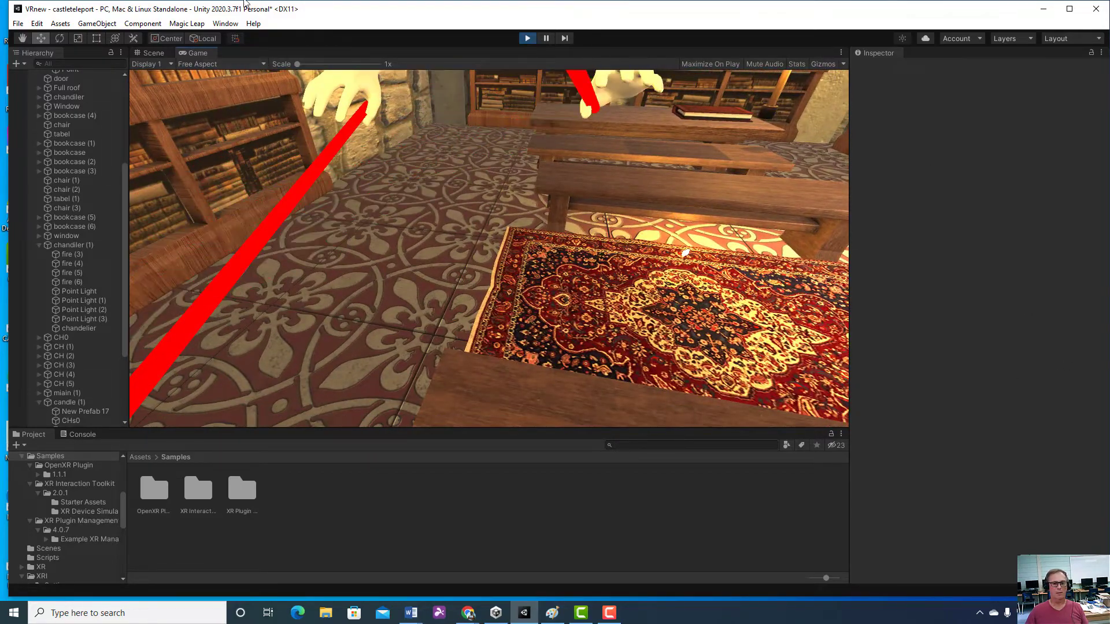
{"action": "right_click_drag", "start_coordinate": [767, 104], "coordinate": [778, 125]}
{"action": "key", "text": "space"}
{"action": "right_click_drag", "start_coordinate": [514, 128], "coordinate": [521, 181]}
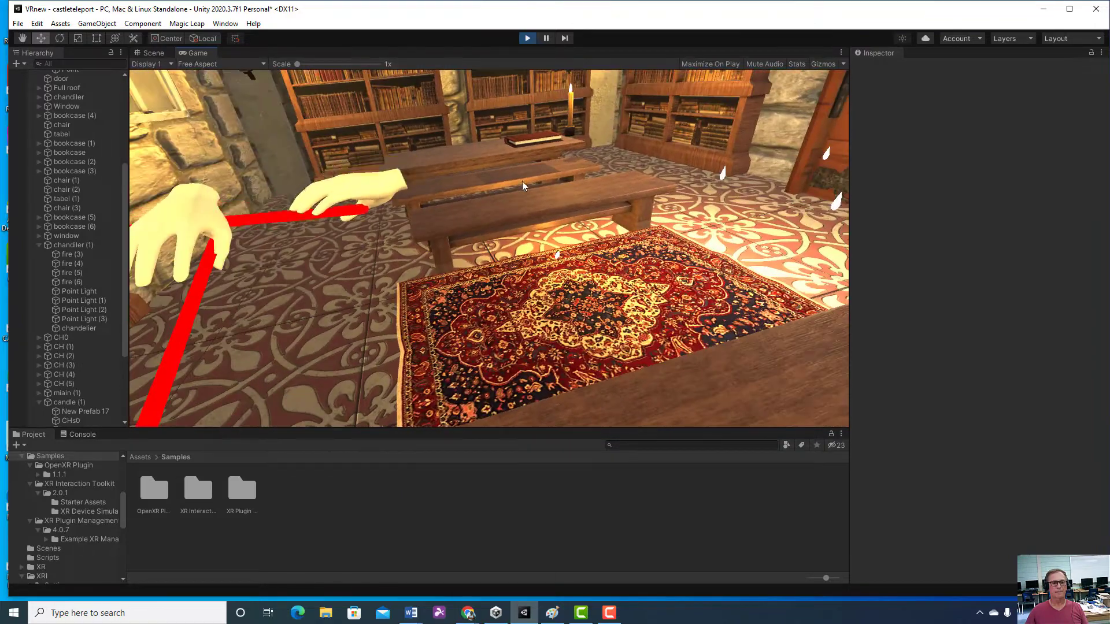
{"action": "key", "text": "shift"}
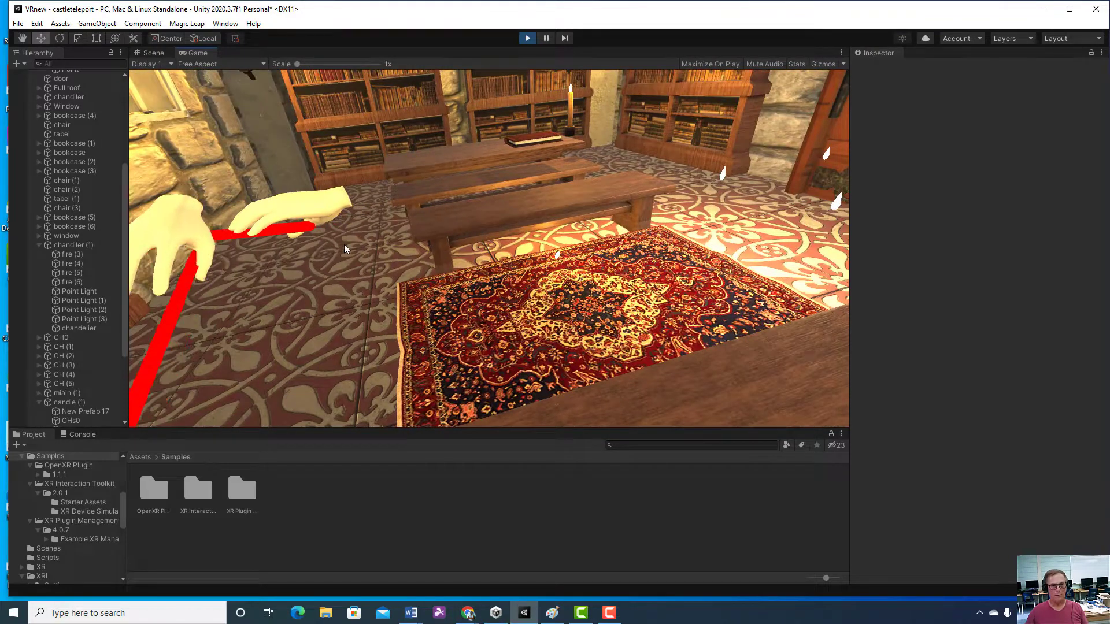
{"action": "right_click_drag", "start_coordinate": [557, 338], "coordinate": [372, 396], "text": "shift"}
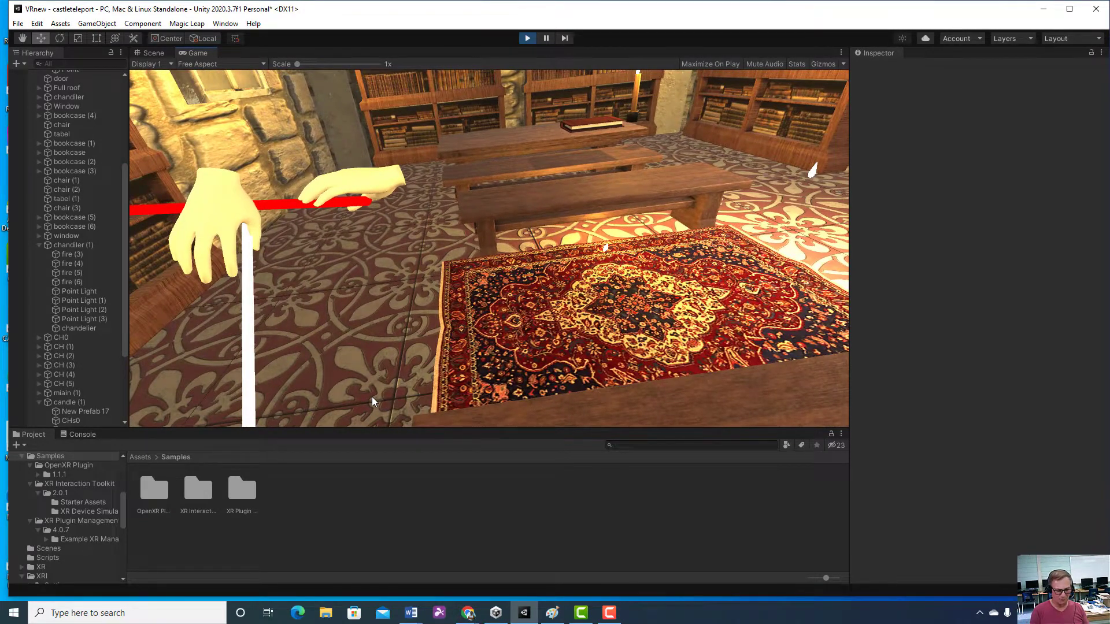
Move back through the room and aim a hand's ray at a candle.
{"action": "key", "text": "shift+g"}
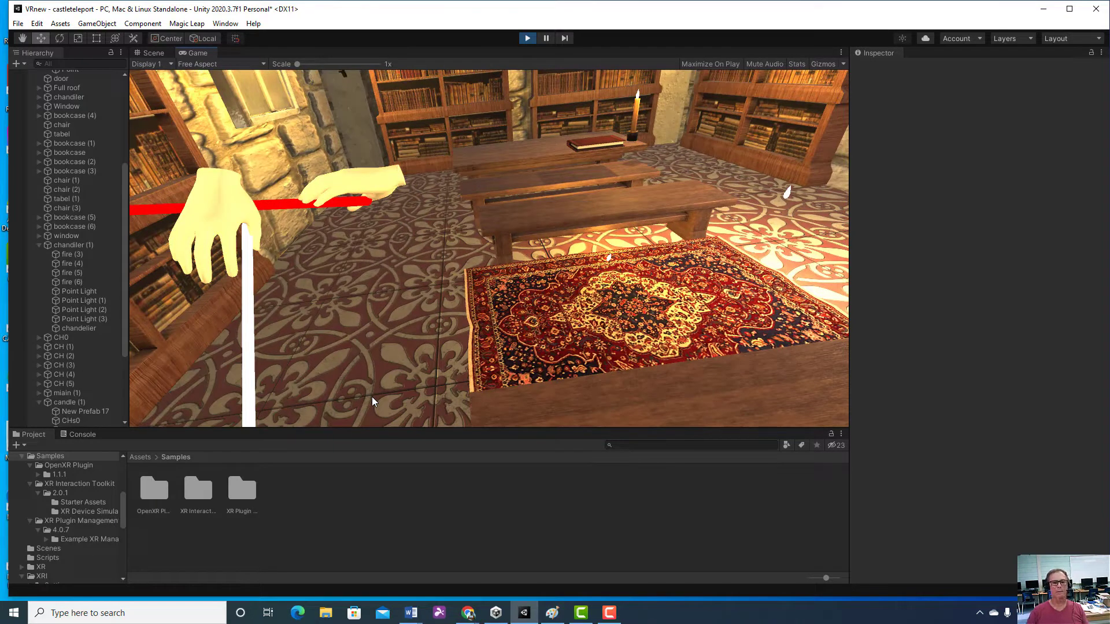
{"action": "key", "text": "shift"}
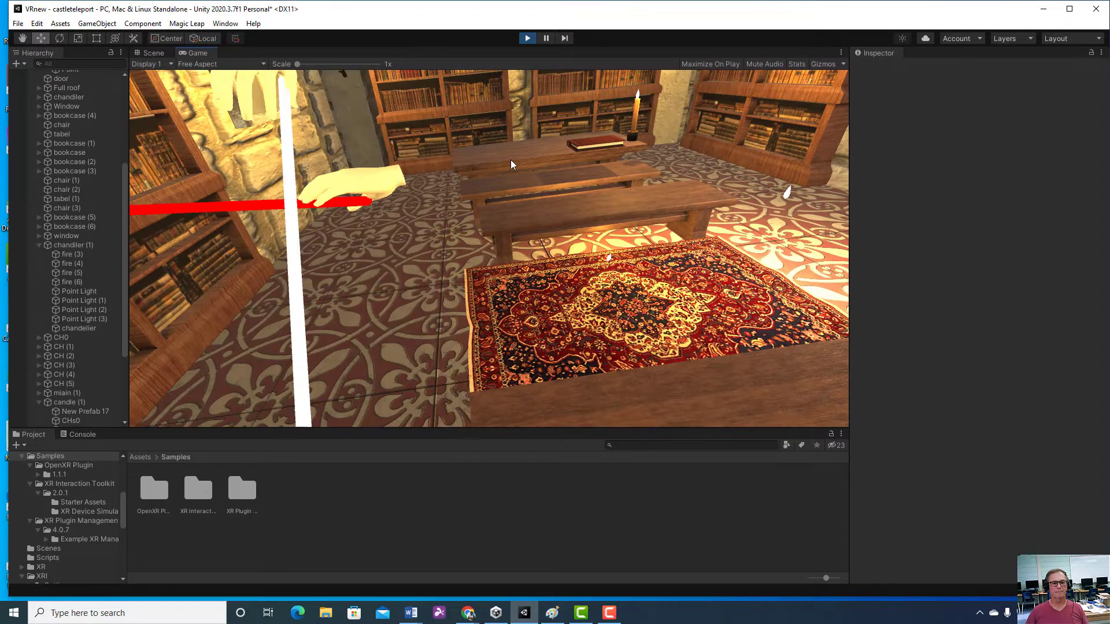
{"action": "key", "text": "ctrl"}
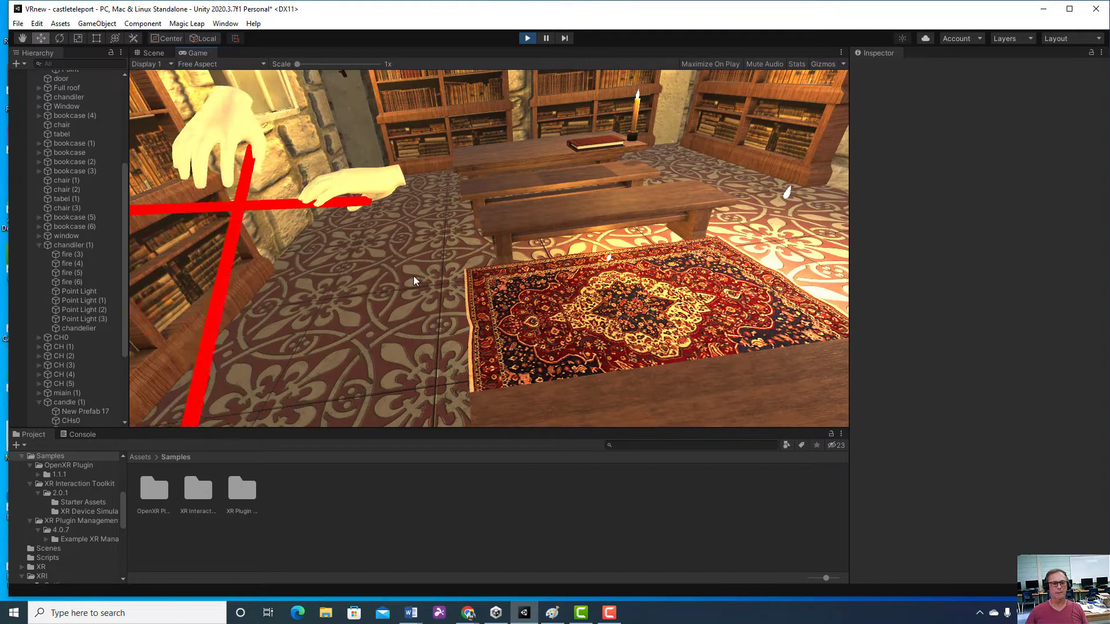
{"action": "right_click_drag", "start_coordinate": [648, 381], "coordinate": [453, 386]}
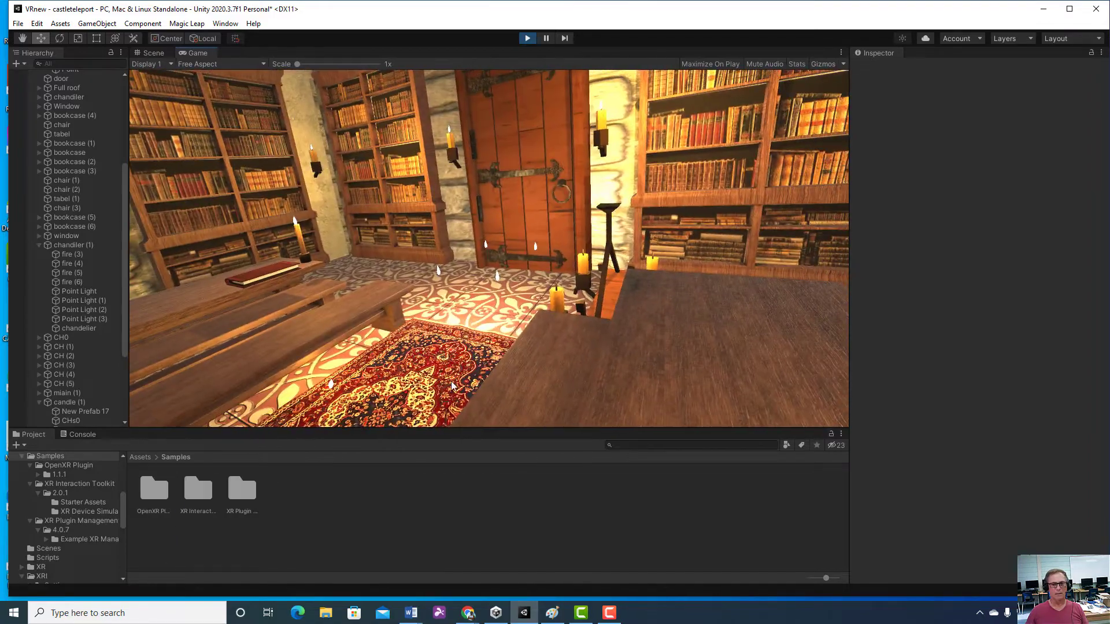
Look around the library at the door, carpet, benches, window and bookcases.
{"action": "right_click_drag", "start_coordinate": [416, 347], "coordinate": [546, 371]}
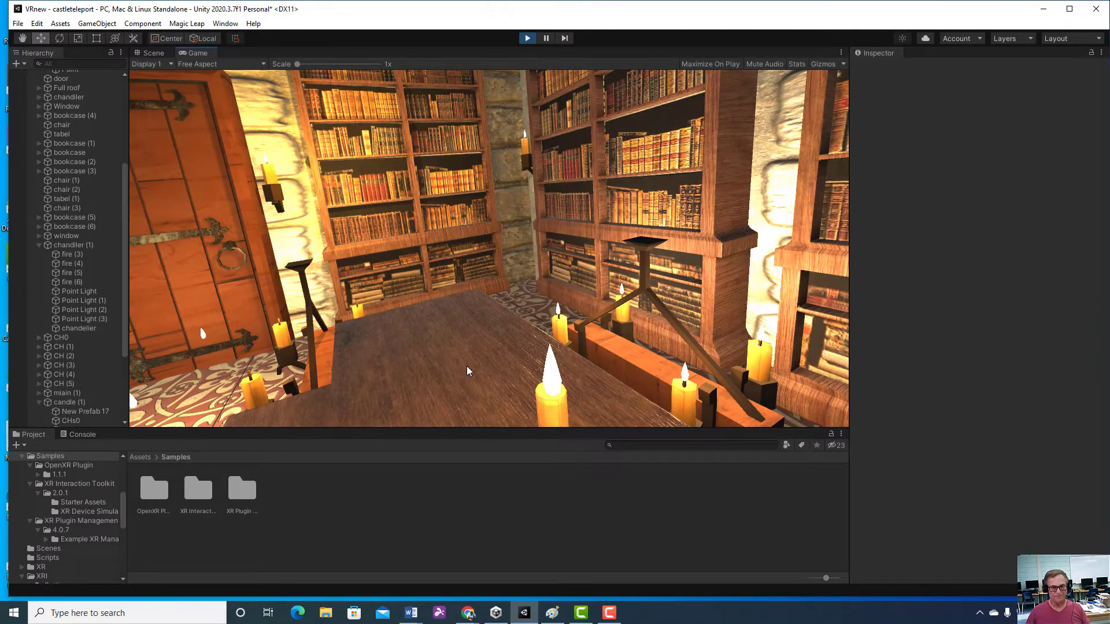
{"action": "right_click_drag", "start_coordinate": [380, 341], "coordinate": [382, 283]}
{"action": "right_click_drag", "start_coordinate": [143, 385], "coordinate": [396, 432]}
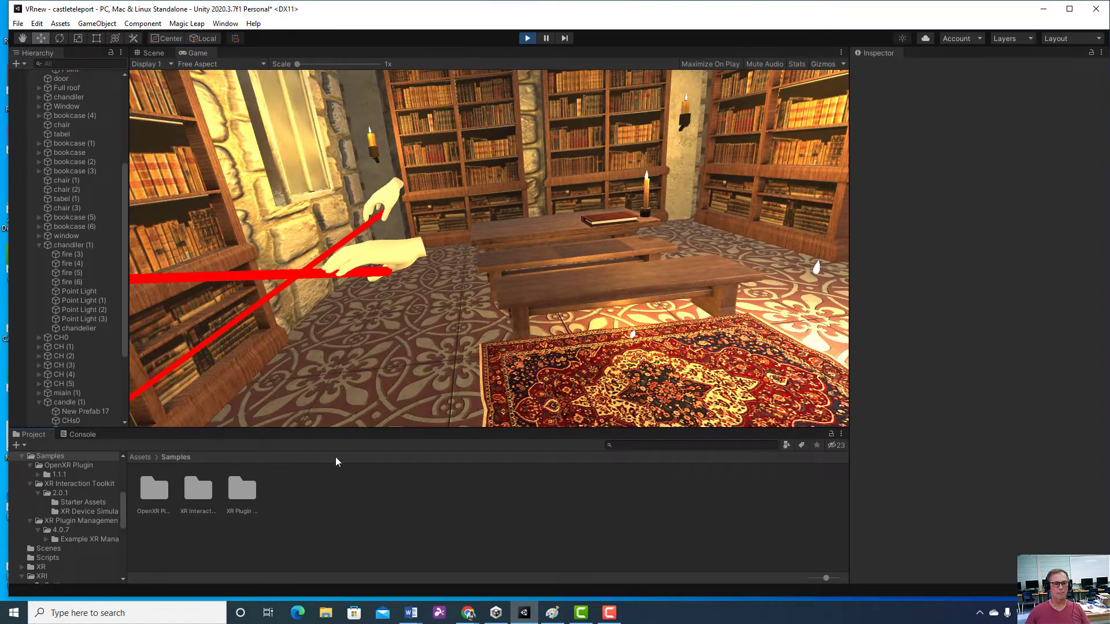
{"action": "right_click_drag", "start_coordinate": [578, 396], "coordinate": [260, 408]}
{"action": "right_click_drag", "start_coordinate": [506, 295], "coordinate": [273, 355]}
{"action": "right_click_drag", "start_coordinate": [500, 323], "coordinate": [327, 352]}
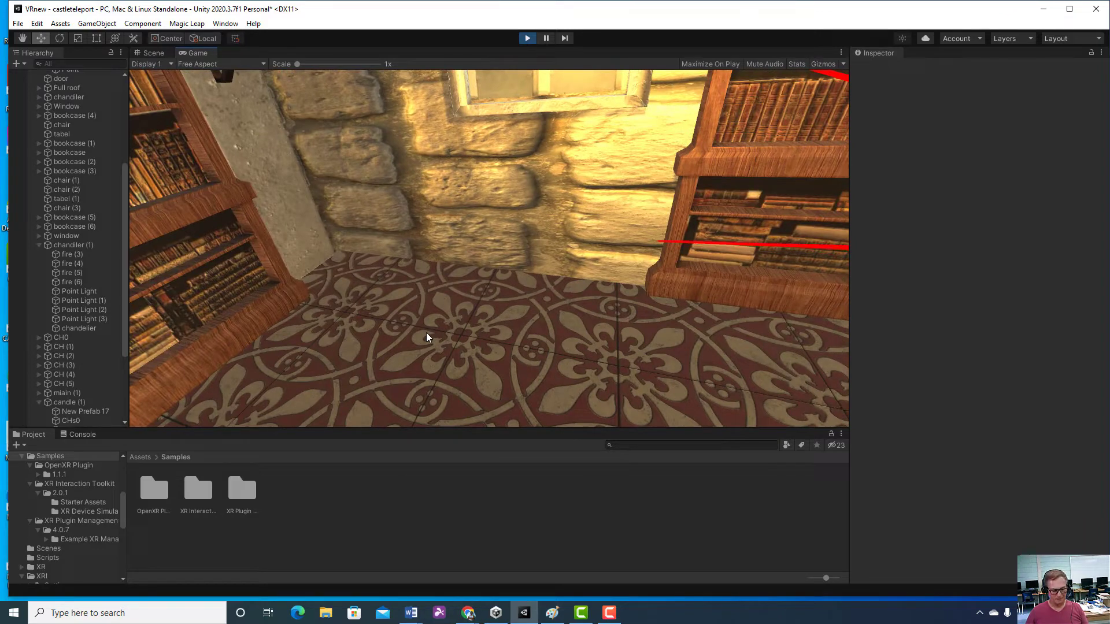
Bring a hand's red ray into view and steer it, then look down at the bench and rug.
{"action": "key", "text": "space"}
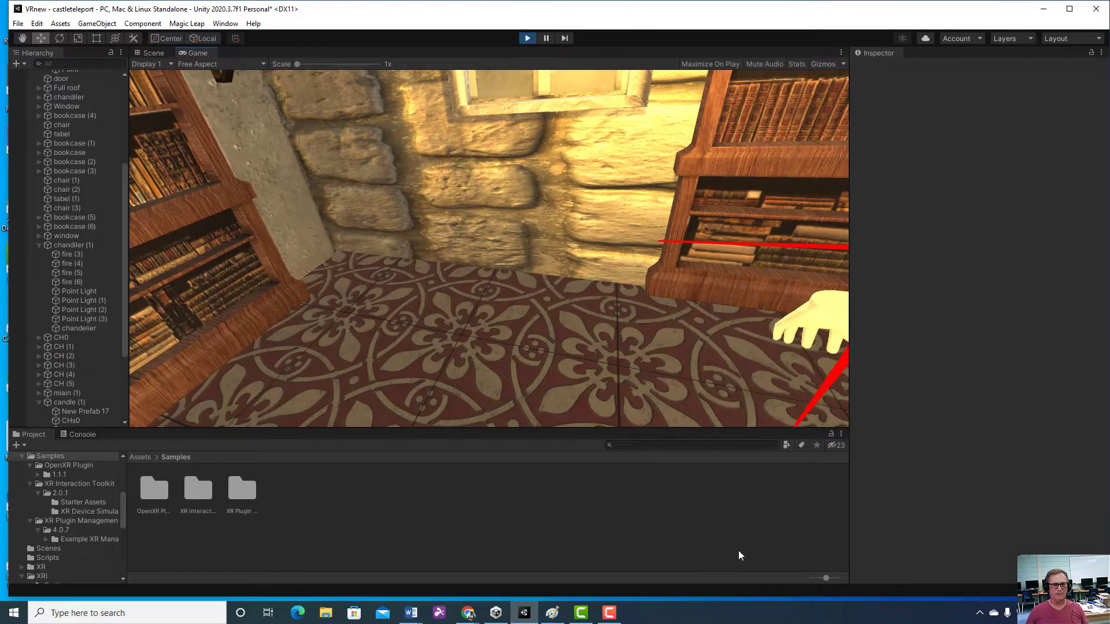
{"action": "right_click_drag", "start_coordinate": [797, 416], "coordinate": [1106, 460]}
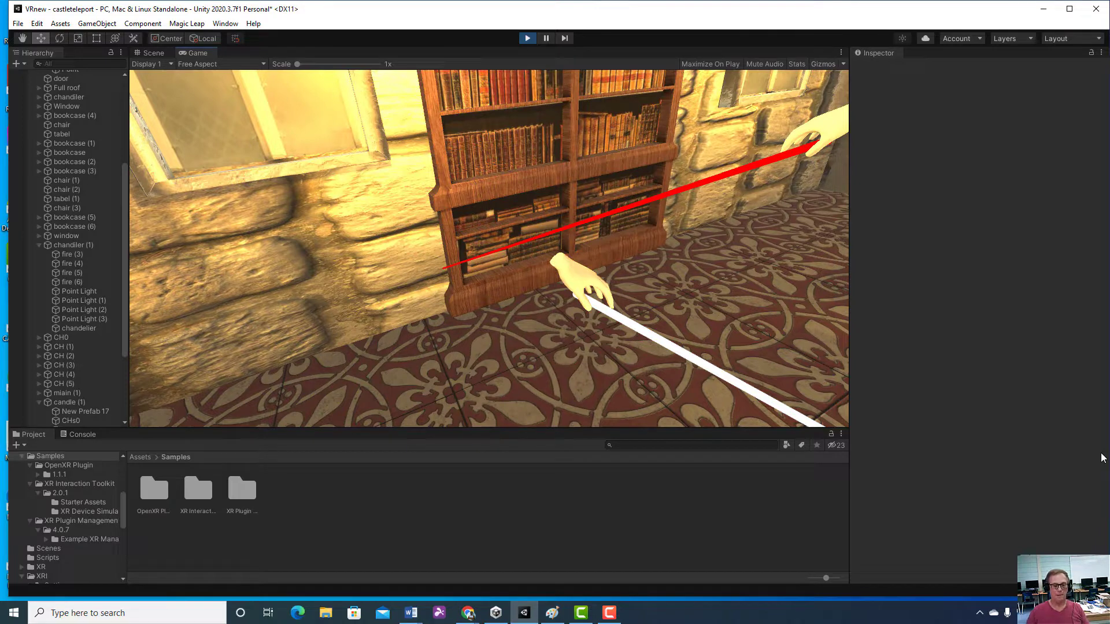
{"action": "key", "text": "space"}
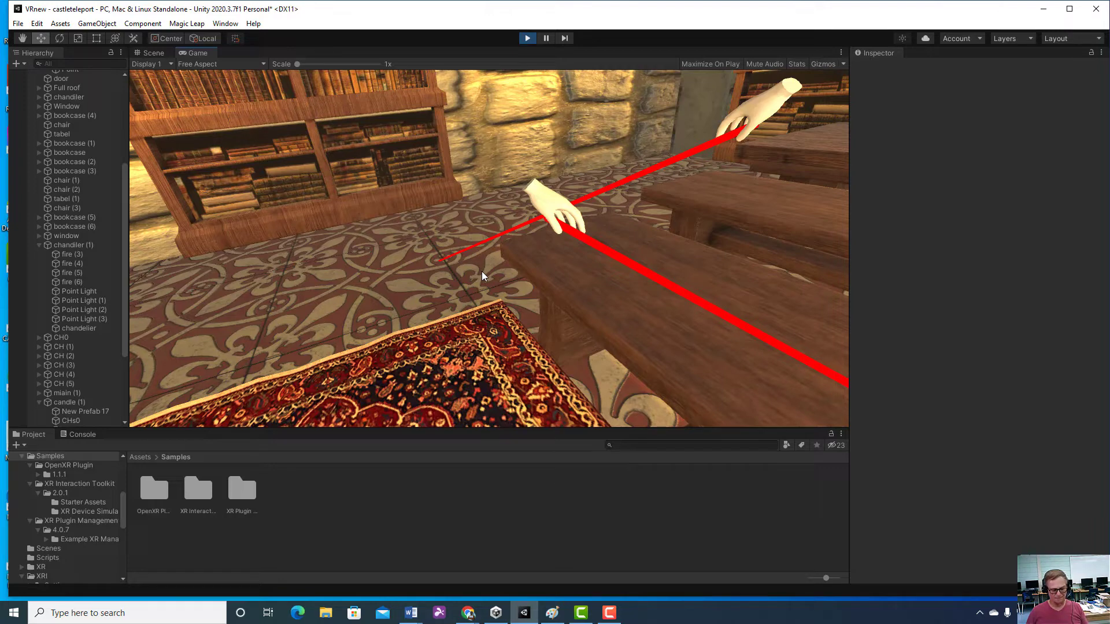
{"action": "key", "text": "q"}
{"action": "right_click_drag", "start_coordinate": [481, 272], "coordinate": [540, 334]}
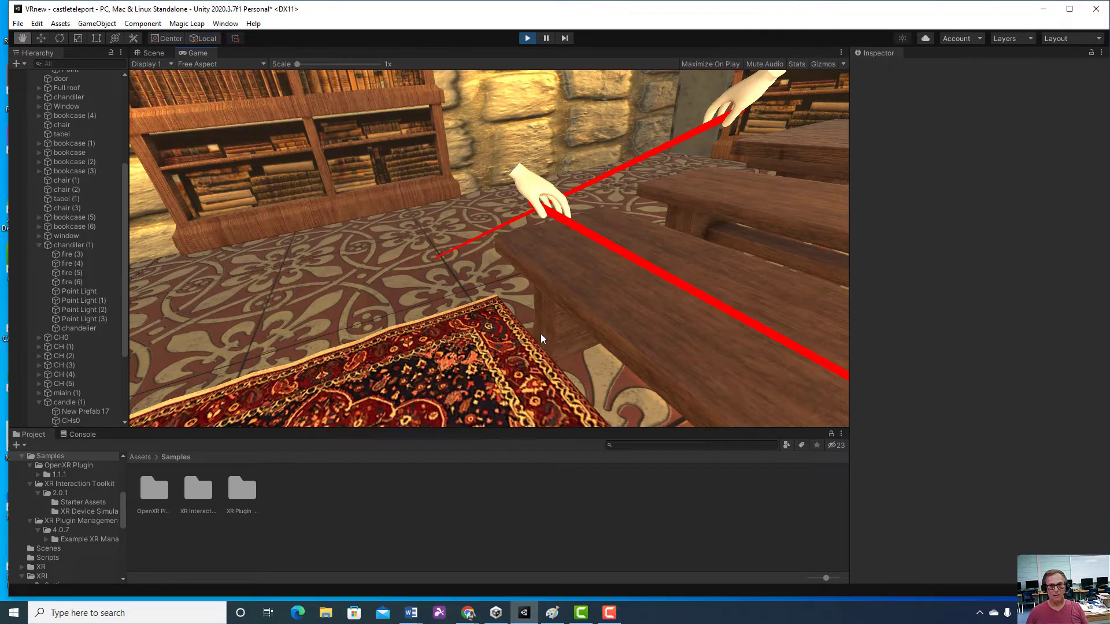
Stop Play mode, relaunch the library scene, then exit Play mode again.
{"action": "key", "text": "w"}
{"action": "left_click", "coordinate": [528, 38]}
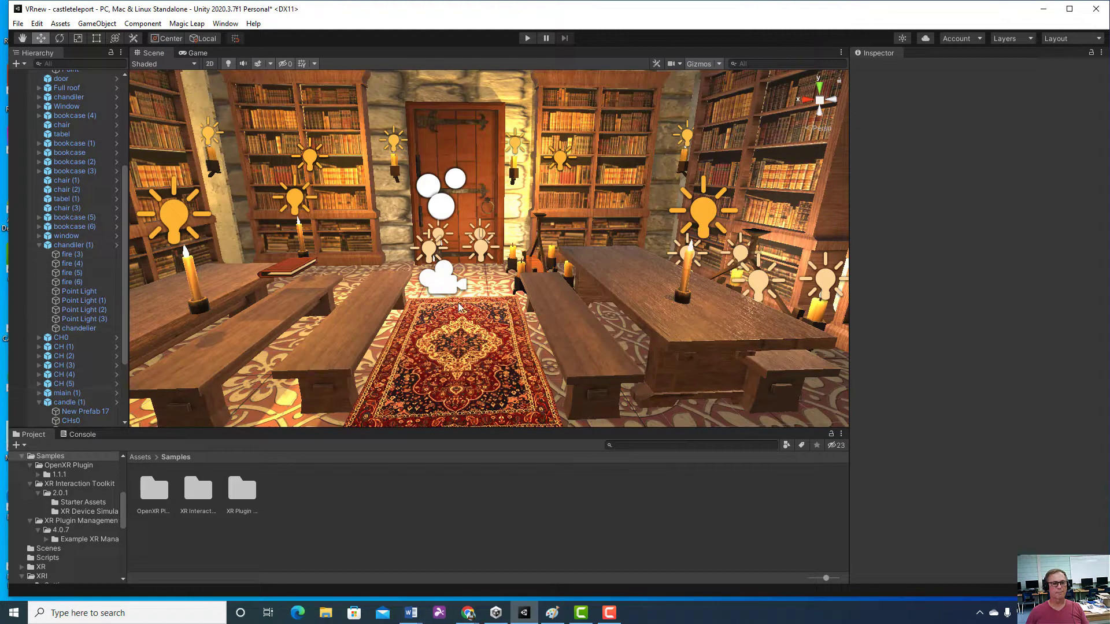
{"action": "left_click", "coordinate": [527, 39]}
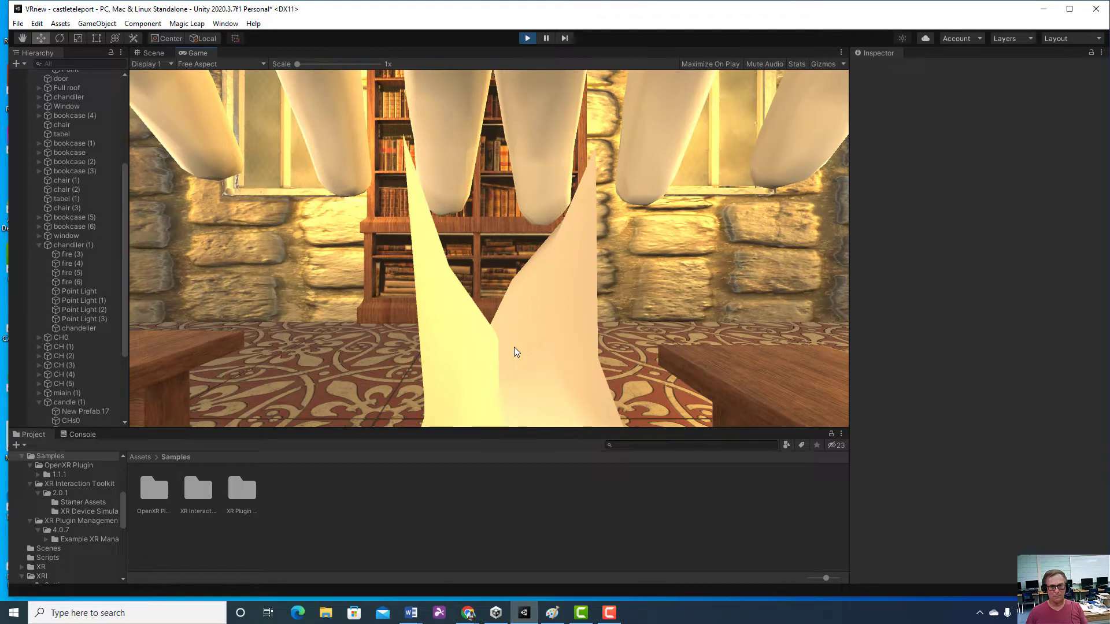
{"action": "left_click", "coordinate": [526, 38]}
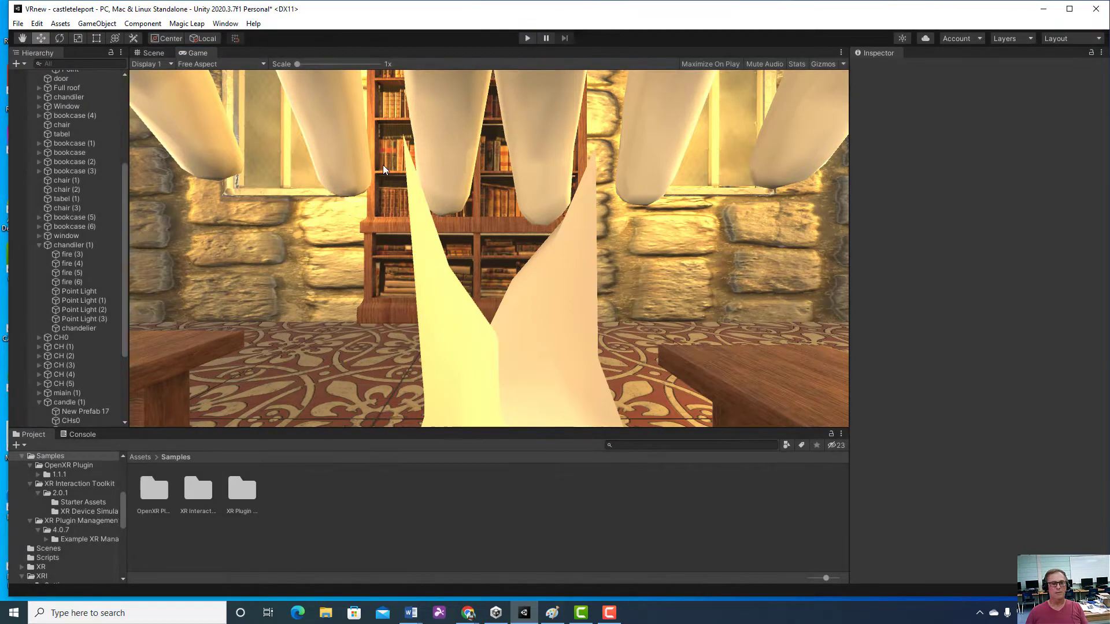
Frame bookcase (2), then chair (2), and zoom in and out on the chair.
{"action": "double_click", "coordinate": [82, 163]}
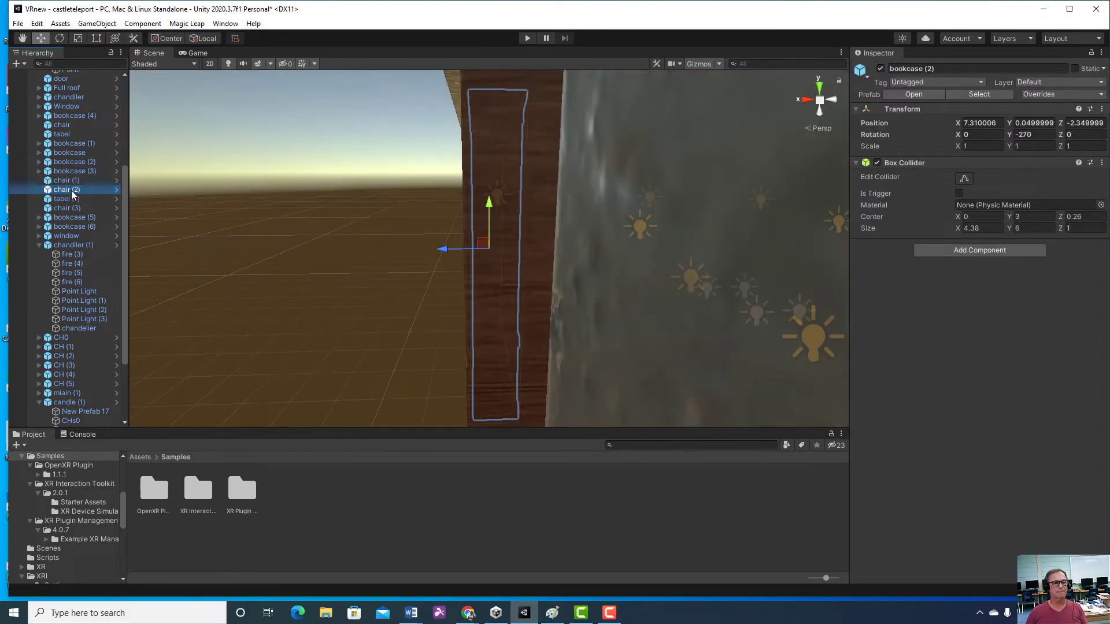
{"action": "double_click", "coordinate": [71, 189]}
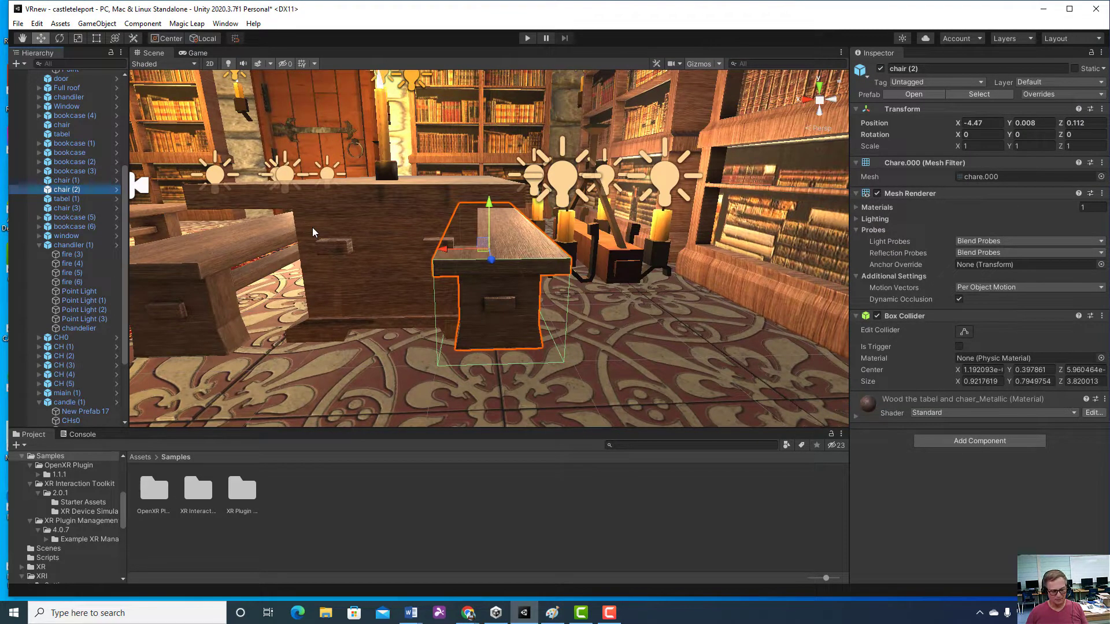
{"action": "left_click_drag", "start_coordinate": [312, 230], "coordinate": [313, 228], "text": "alt"}
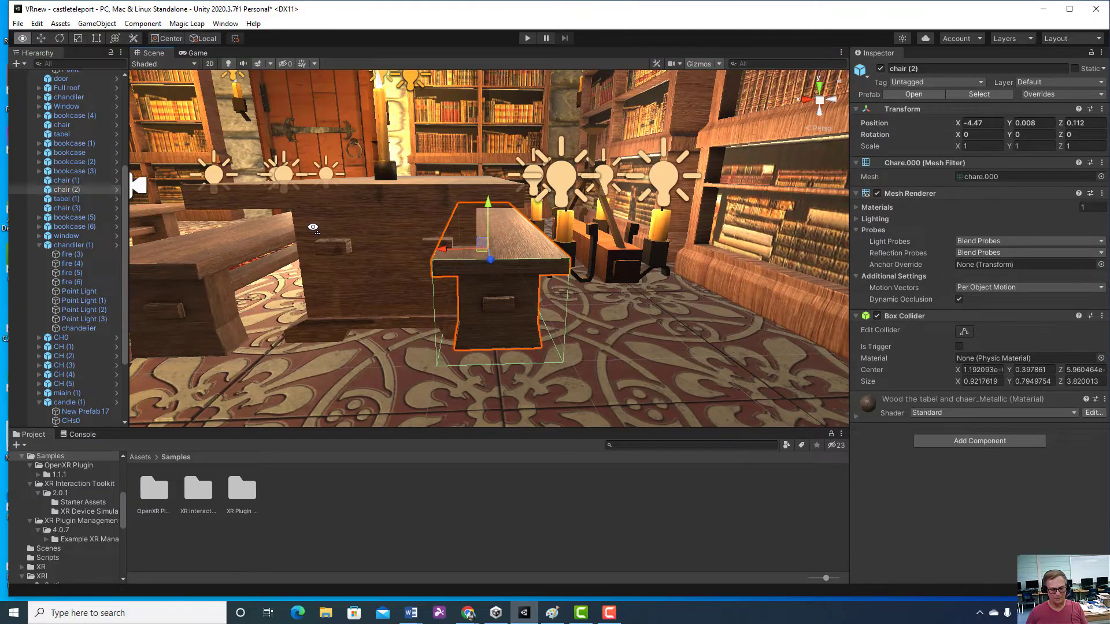
{"action": "scroll", "coordinate": [313, 228], "scroll_direction": "up", "scroll_amount": 5, "text": "alt"}
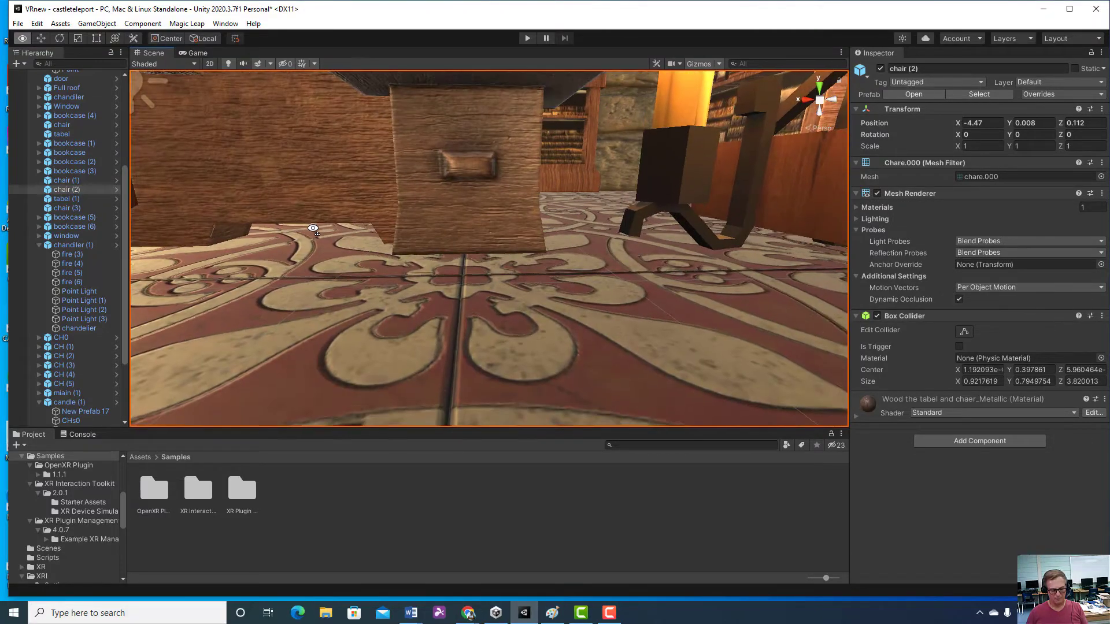
{"action": "scroll", "coordinate": [313, 229], "scroll_direction": "up", "scroll_amount": 5, "text": "alt"}
{"action": "scroll", "coordinate": [313, 230], "scroll_direction": "down", "scroll_amount": 10, "text": "alt"}
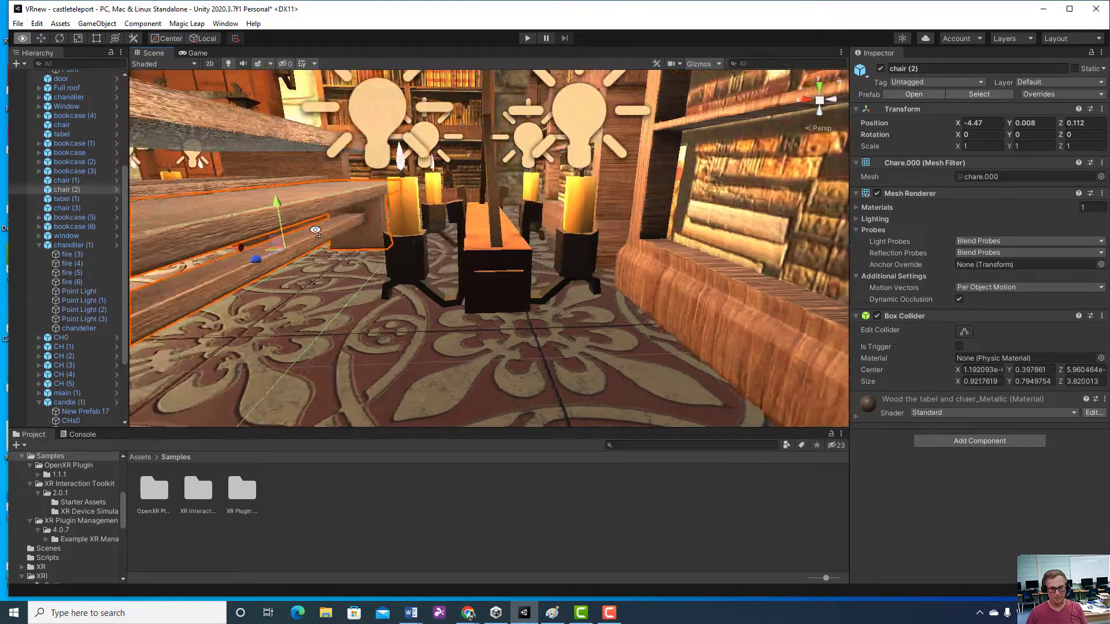
{"action": "scroll", "coordinate": [315, 230], "scroll_direction": "up", "scroll_amount": 5, "text": "alt"}
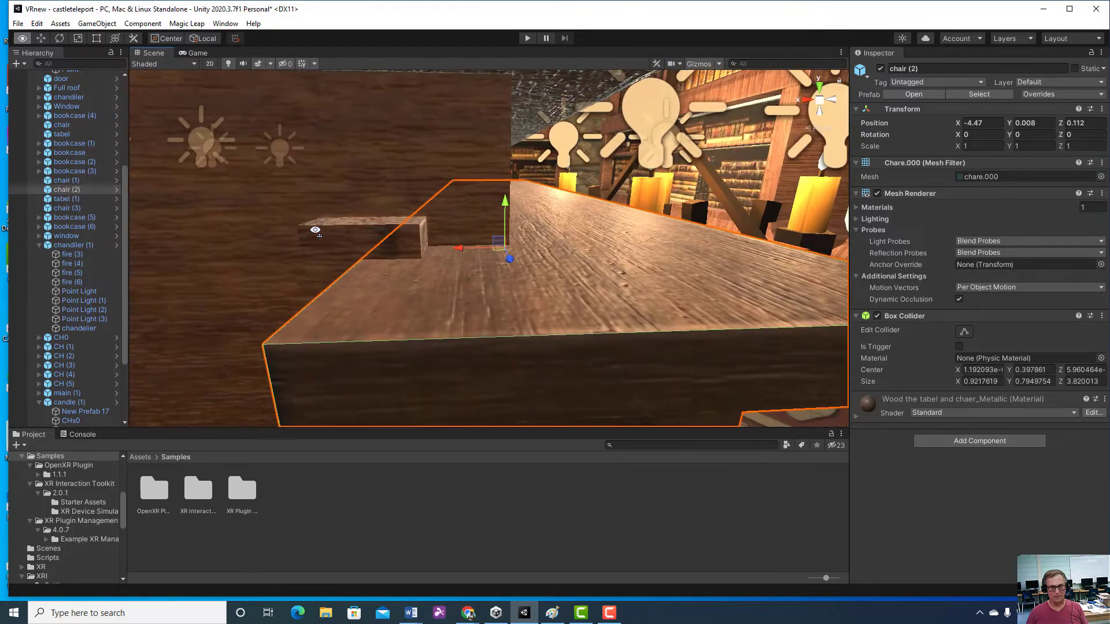
{"action": "scroll", "coordinate": [315, 230], "scroll_direction": "down", "scroll_amount": 5, "text": "alt"}
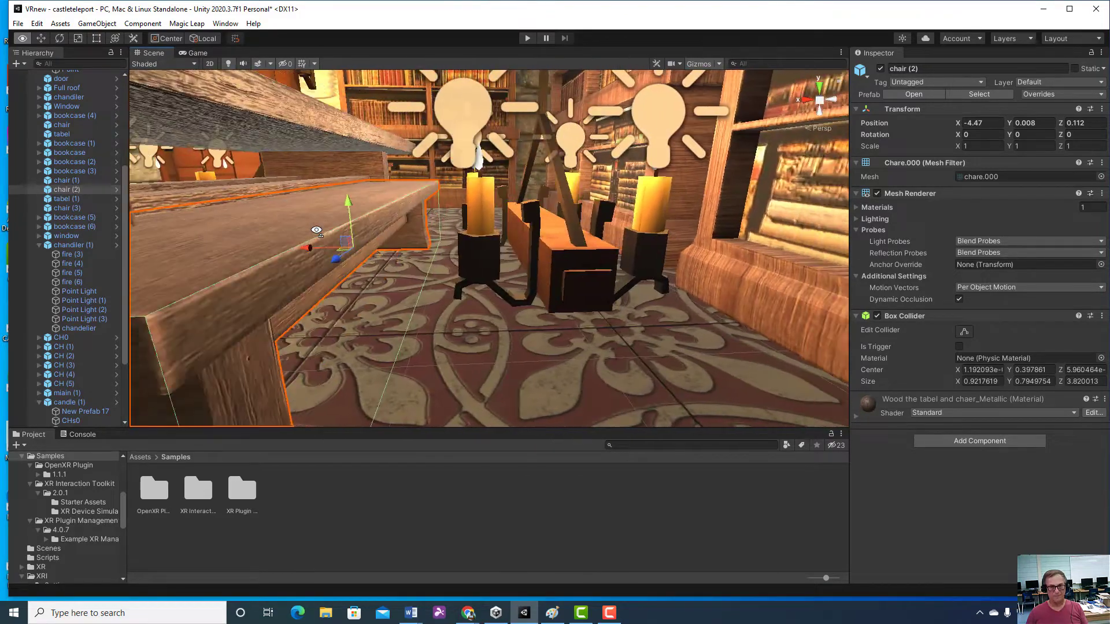
{"action": "scroll", "coordinate": [316, 230], "scroll_direction": "up", "scroll_amount": 8, "text": "alt"}
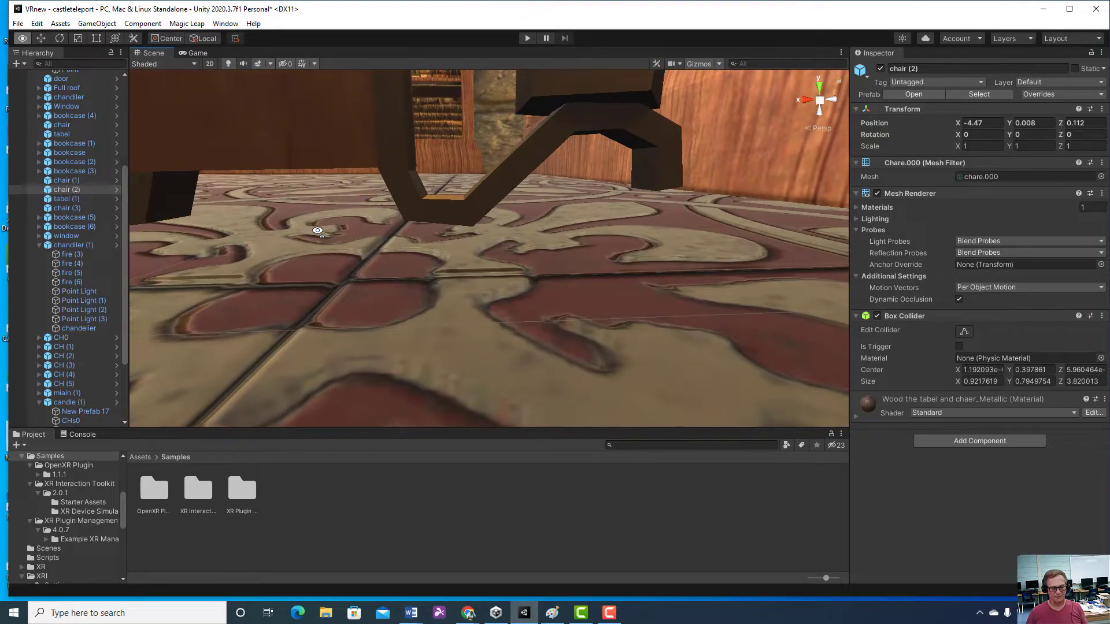
Orbit low under chair (2), then fly the camera toward the bookshelf and door.
{"action": "left_click_drag", "start_coordinate": [316, 230], "coordinate": [527, 171], "text": "alt"}
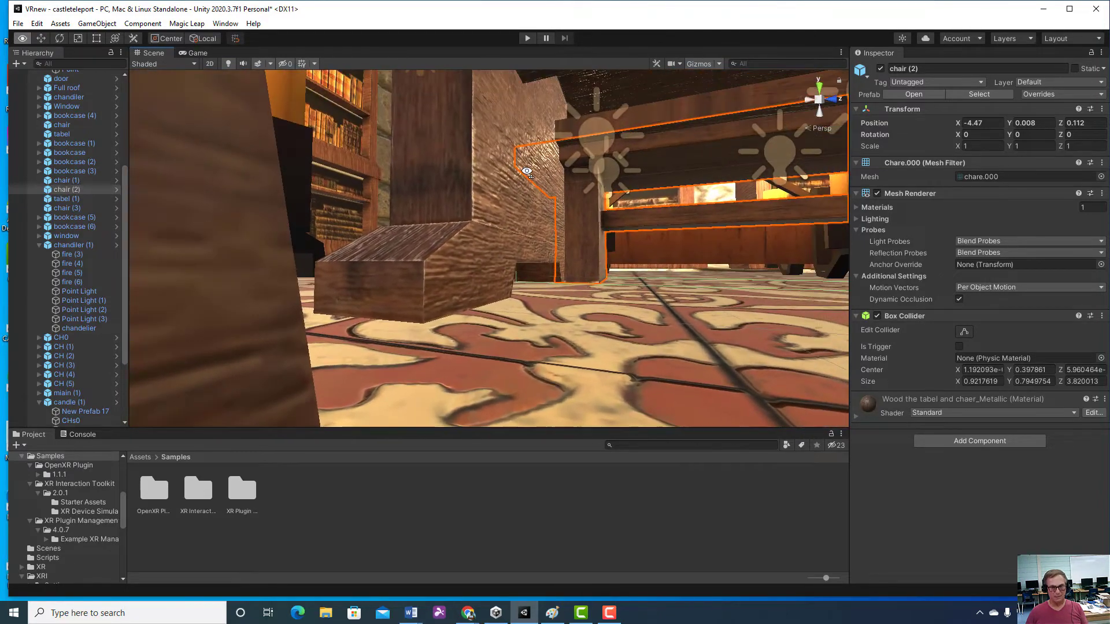
{"action": "key", "text": "e"}
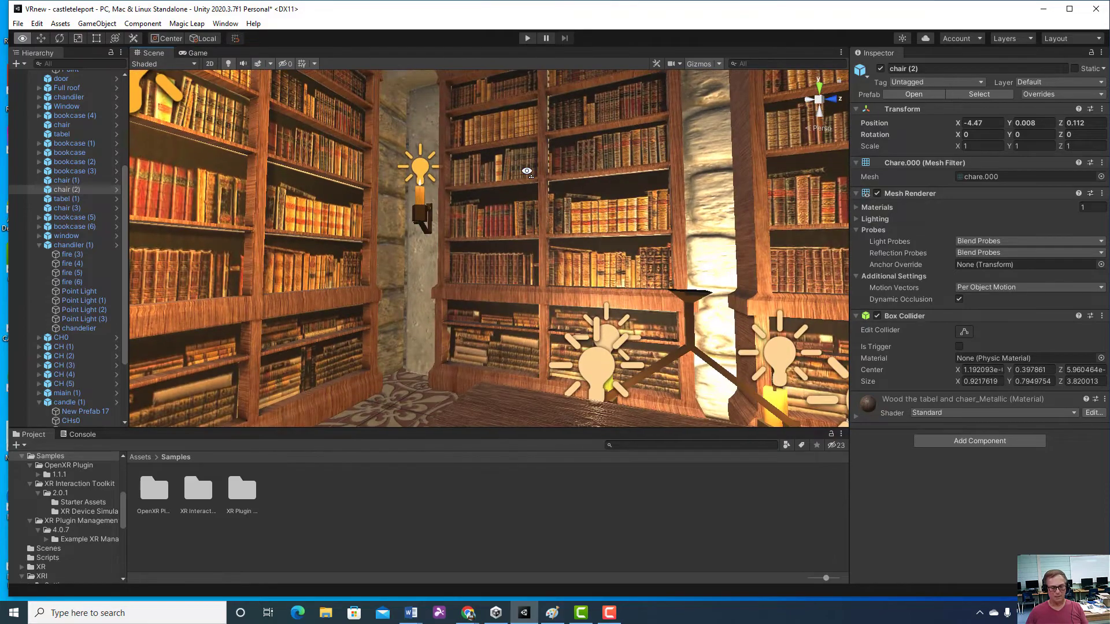
{"action": "key", "text": "w"}
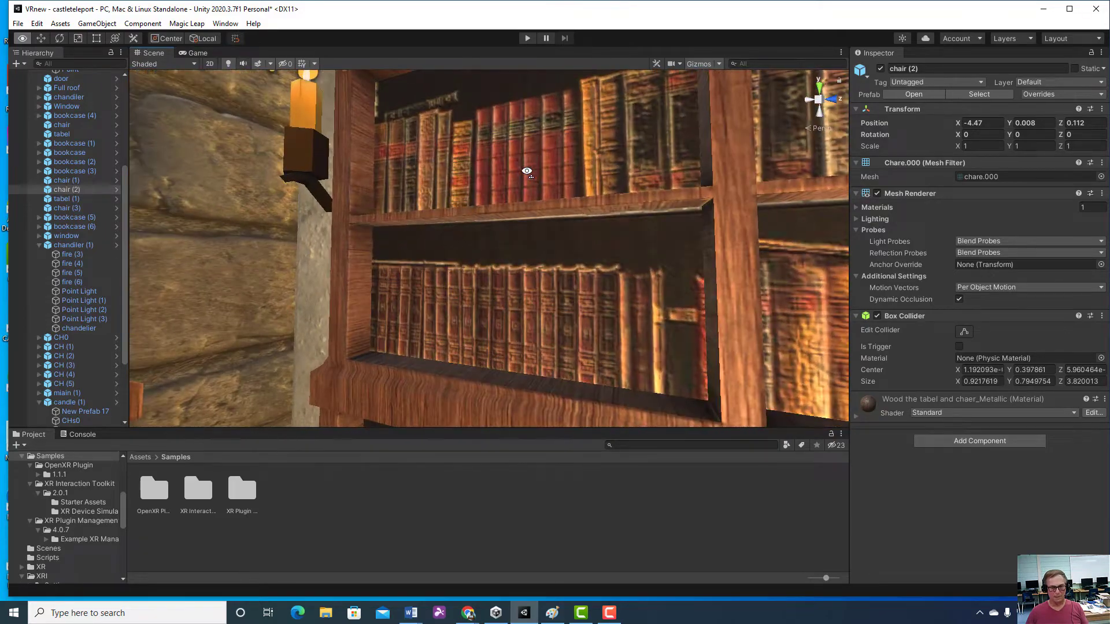
{"action": "scroll", "coordinate": [527, 172], "scroll_direction": "down", "scroll_amount": 8}
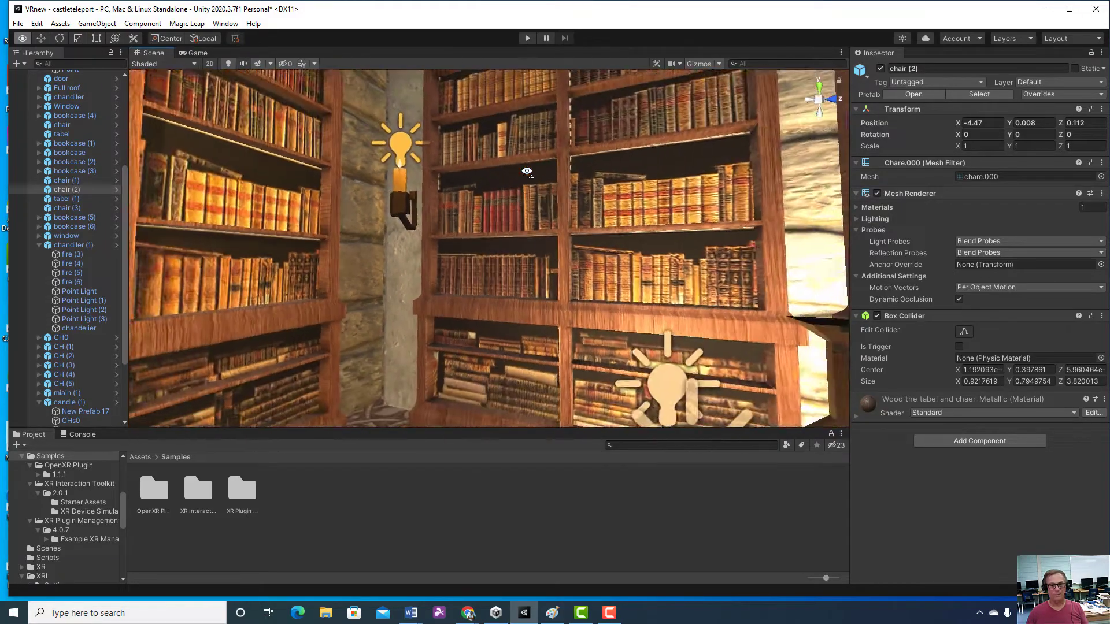
{"action": "key", "text": "s"}
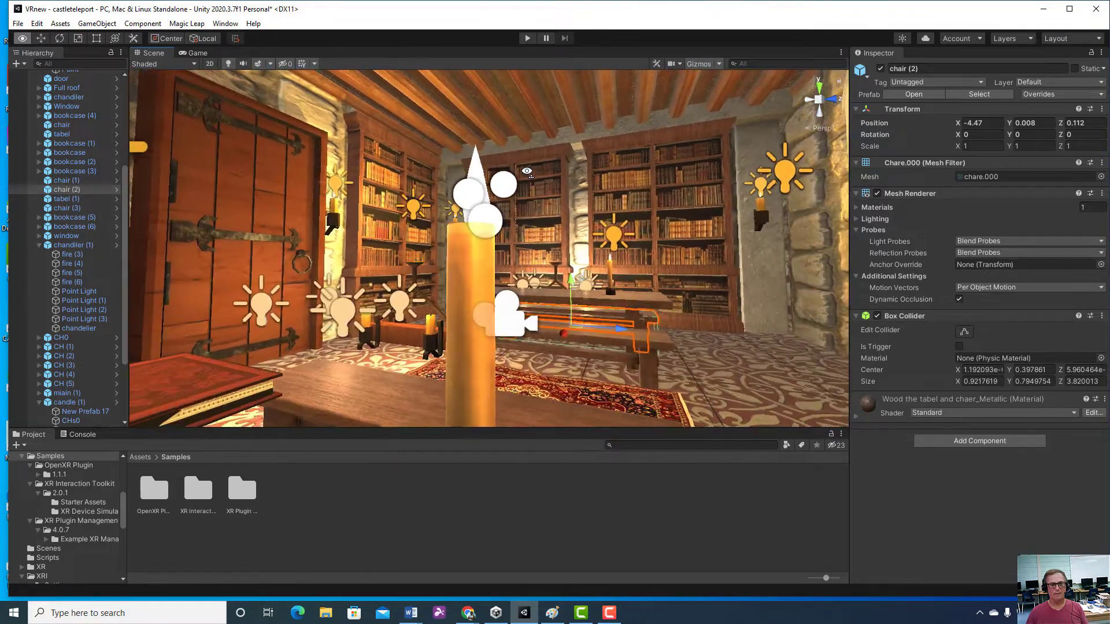
{"action": "key", "text": "a"}
{"action": "left_click_drag", "start_coordinate": [527, 171], "coordinate": [527, 171], "text": "alt"}
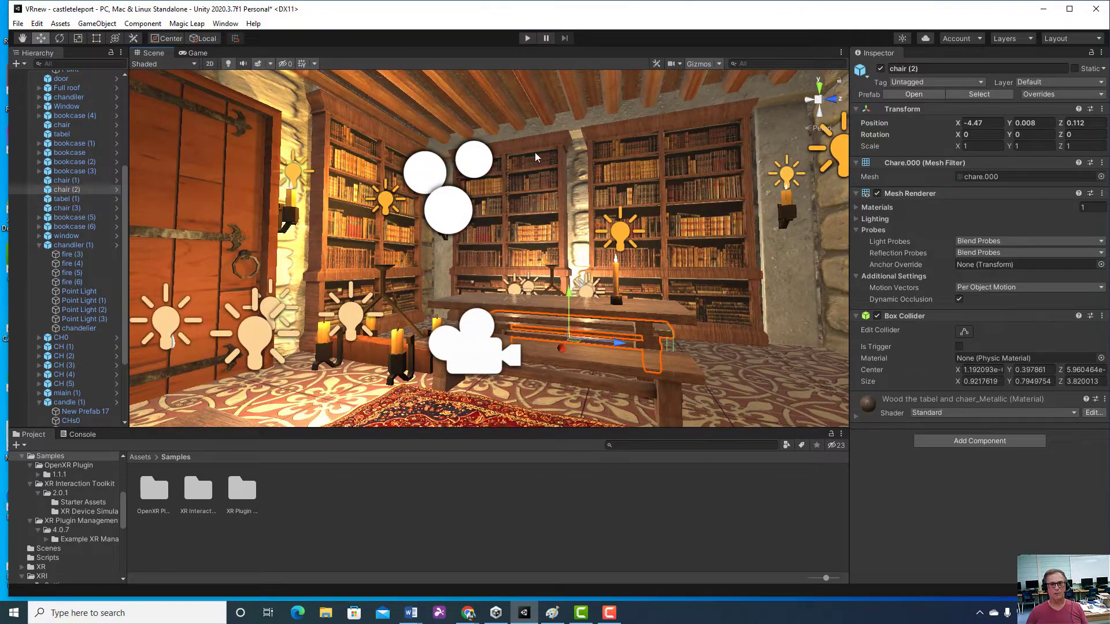
In a Play mode run, inspect bookcase (6), CH0 and CH (1)'s Box Collider, then stop.
{"action": "left_click", "coordinate": [527, 39]}
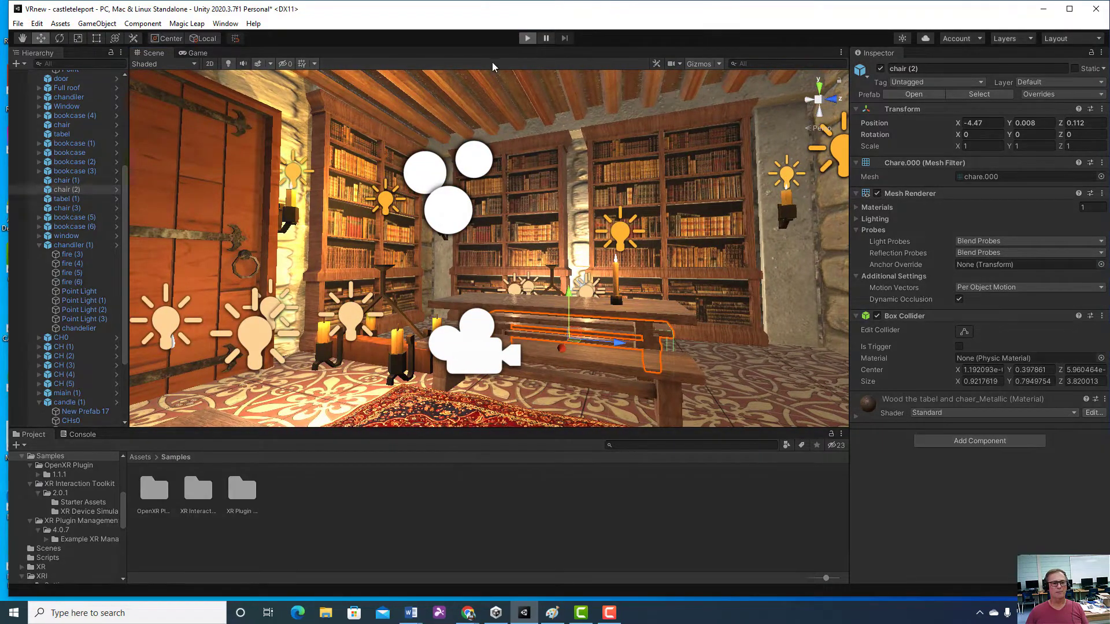
{"action": "left_click", "coordinate": [75, 227]}
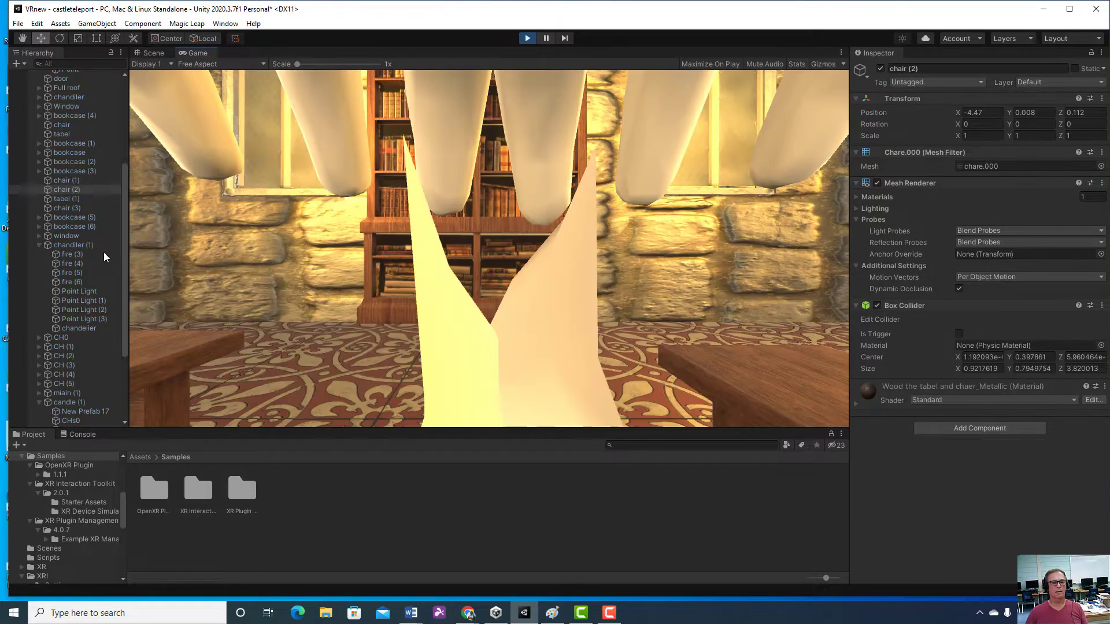
{"action": "left_click", "coordinate": [71, 339]}
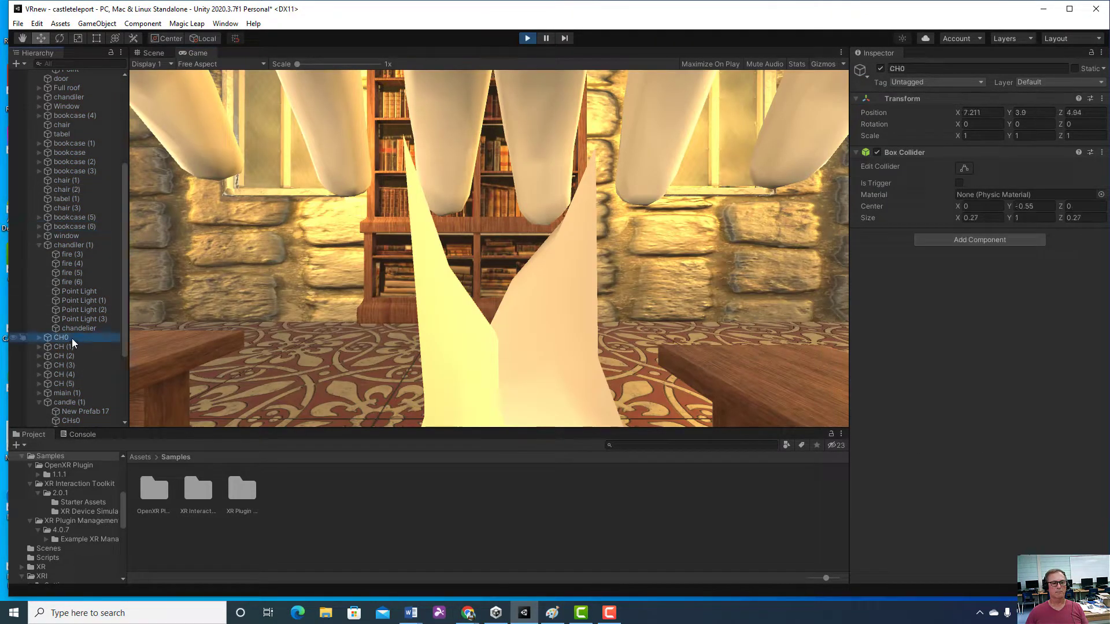
{"action": "left_click", "coordinate": [71, 347]}
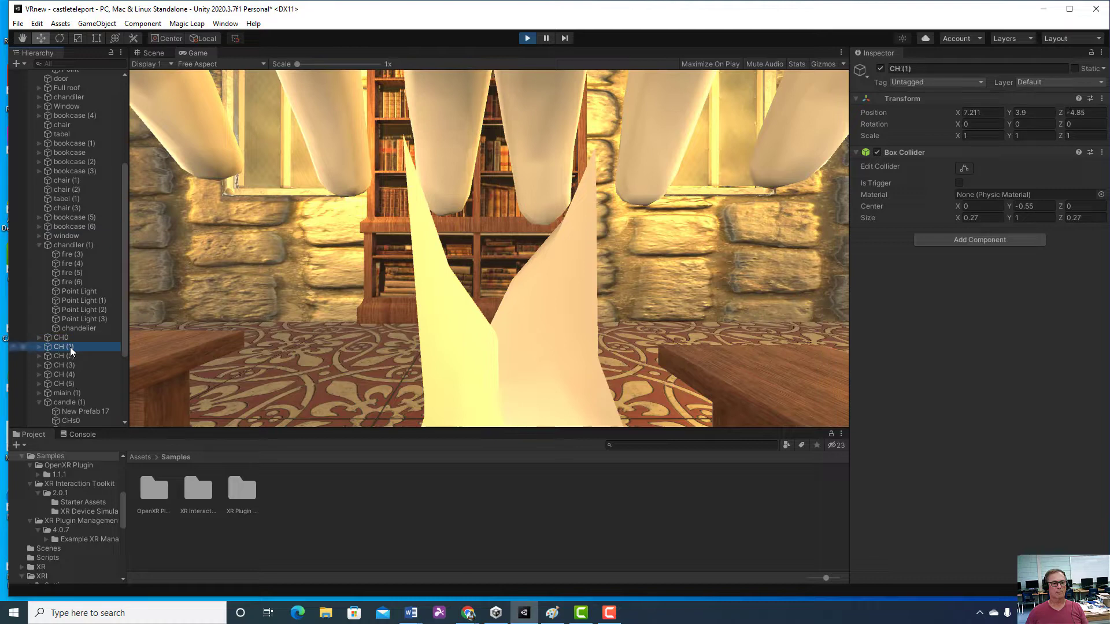
{"action": "left_click", "coordinate": [530, 38]}
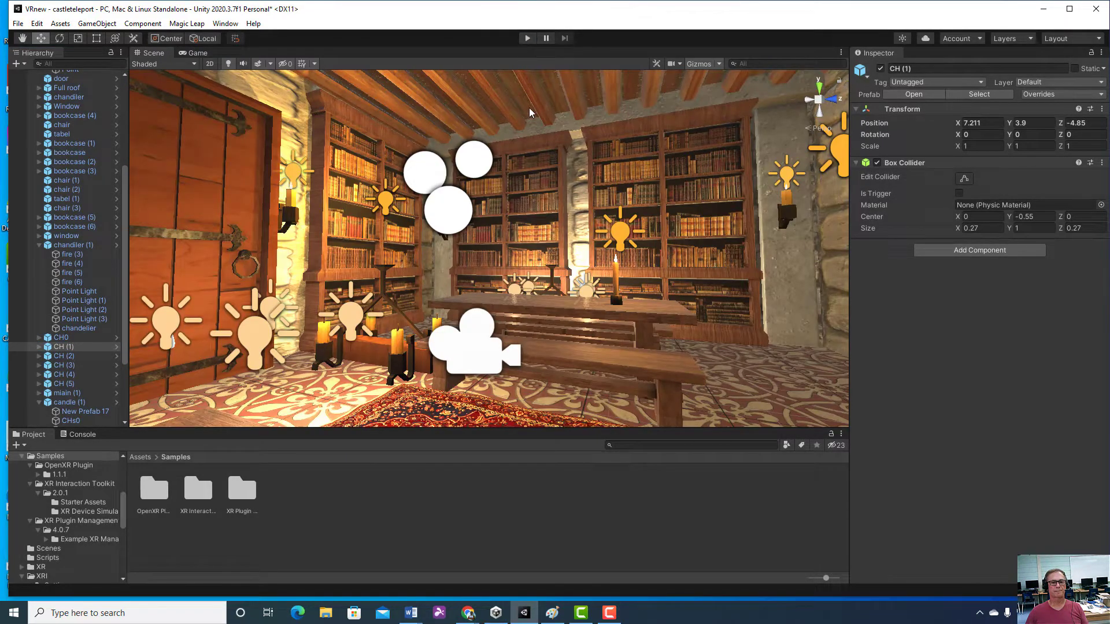
Run Play mode again, checking the window and chandilier (1) colliders, then stop.
{"action": "left_click", "coordinate": [527, 39]}
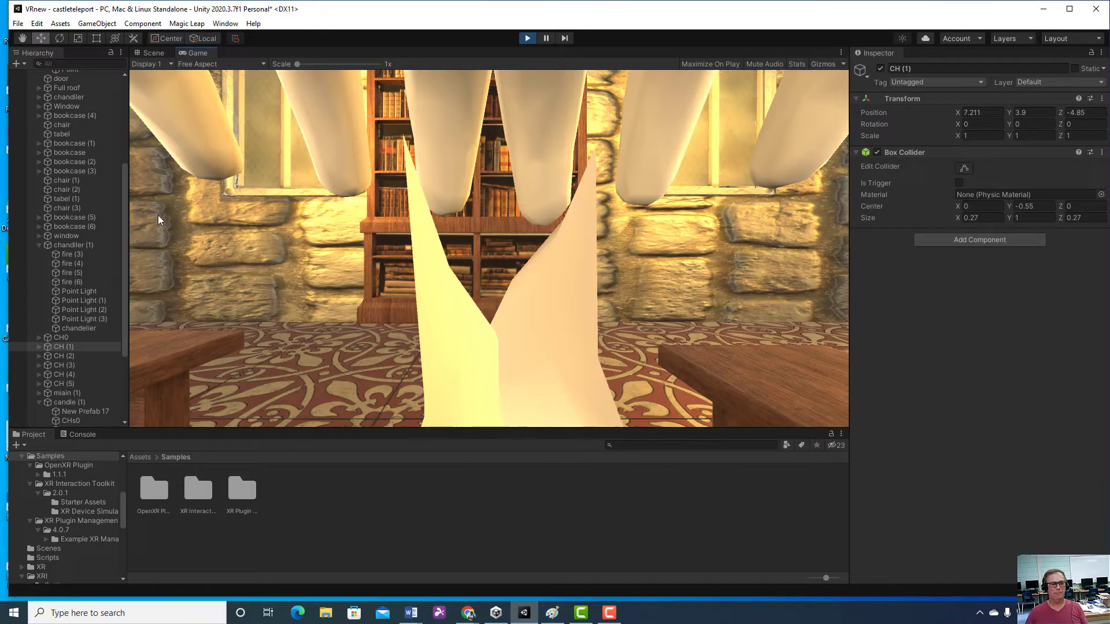
{"action": "left_click", "coordinate": [77, 236]}
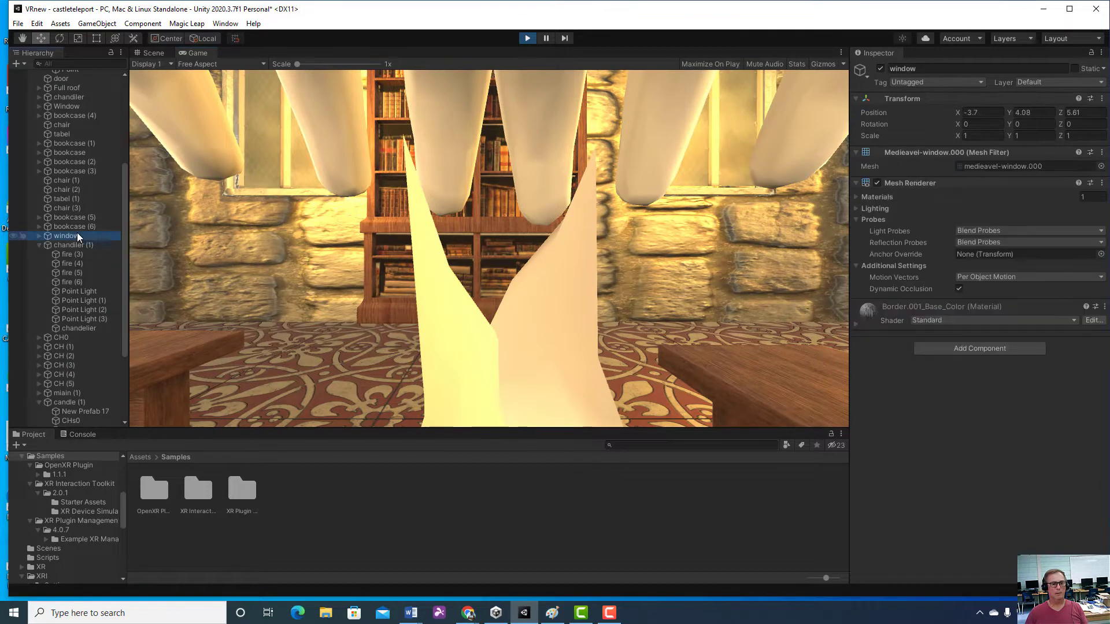
{"action": "left_click", "coordinate": [74, 244]}
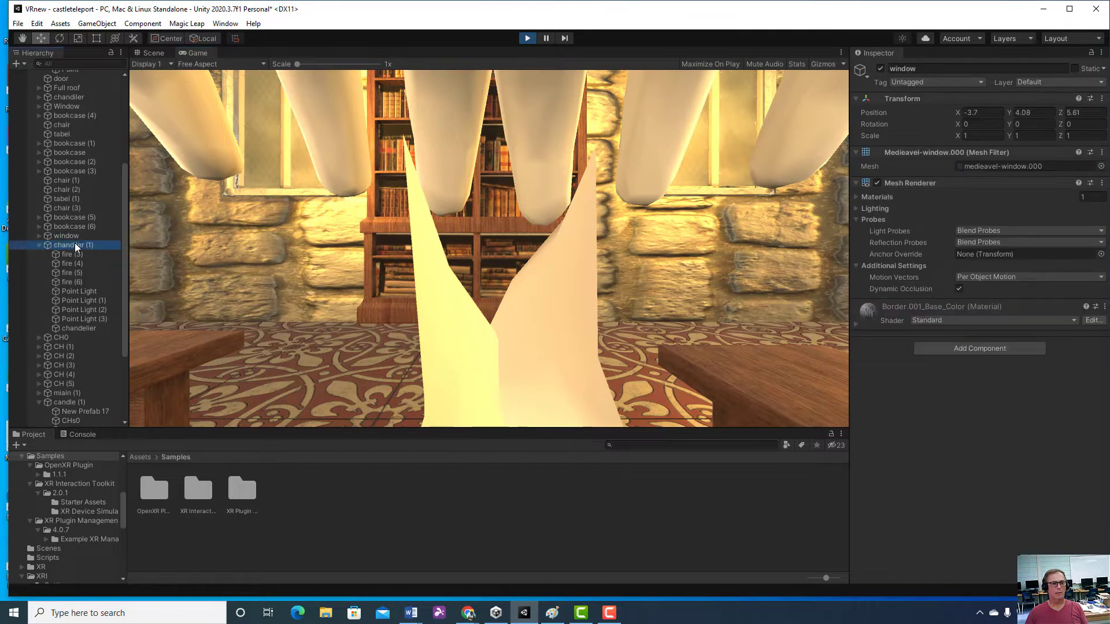
{"action": "left_click", "coordinate": [526, 38]}
Frame chair (1), then fly the scene camera past the bookshelves and out through the wall.
{"action": "double_click", "coordinate": [71, 181]}
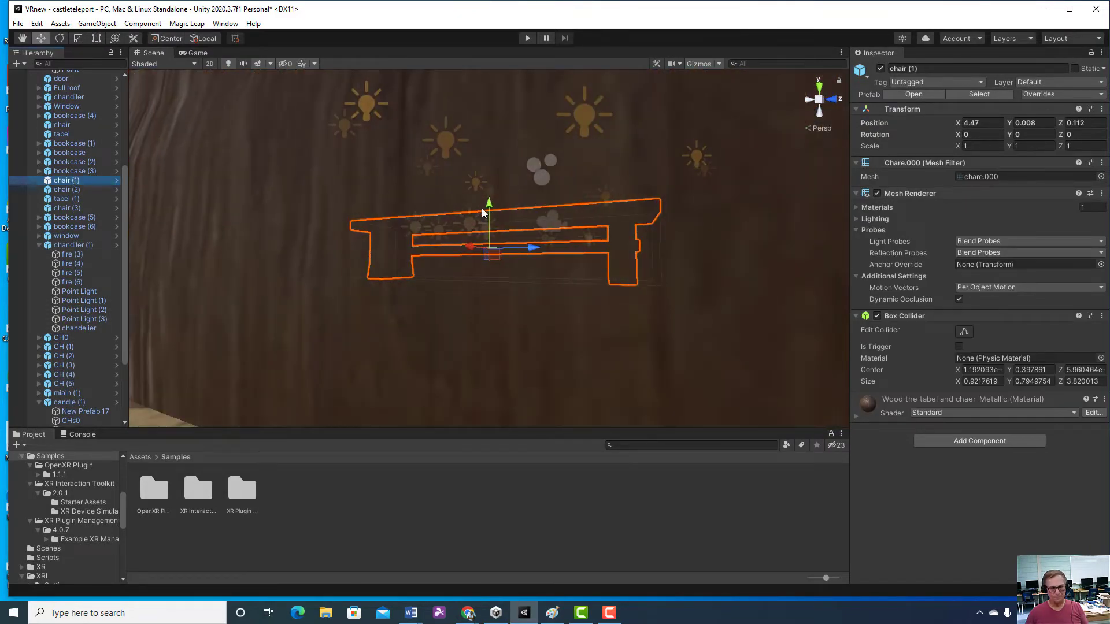
{"action": "right_click_drag", "start_coordinate": [482, 213], "coordinate": [482, 214]}
{"action": "left_click", "coordinate": [432, 235]}
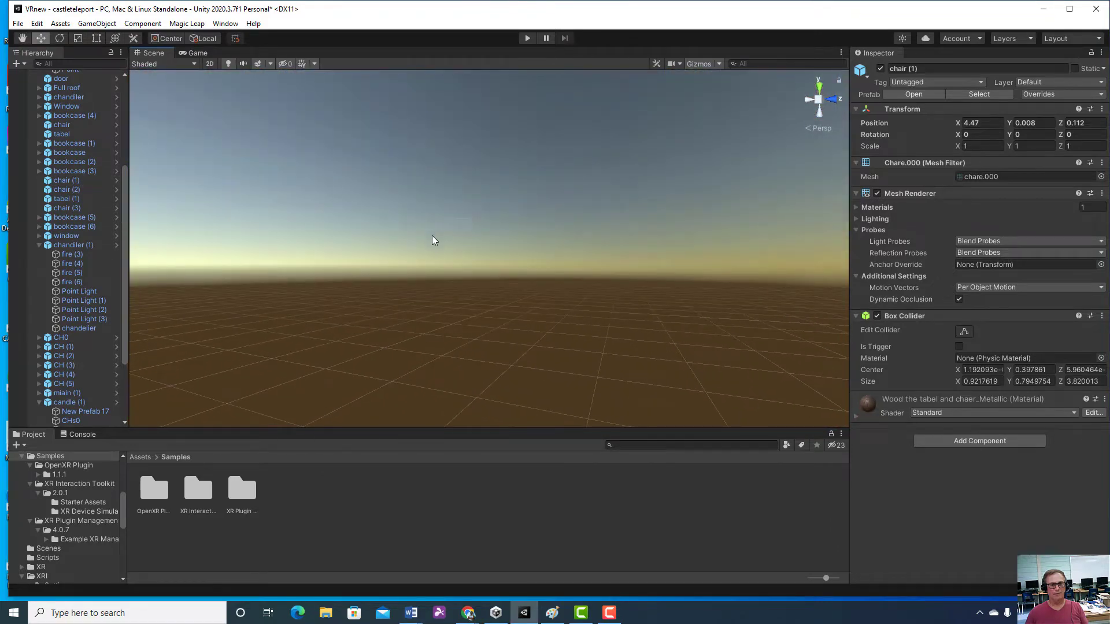
{"action": "right_click_drag", "start_coordinate": [327, 268], "coordinate": [435, 296]}
Fly the Scene camera out of the library until the whole building stands alone on the ground plane.
{"action": "key", "text": "d"}
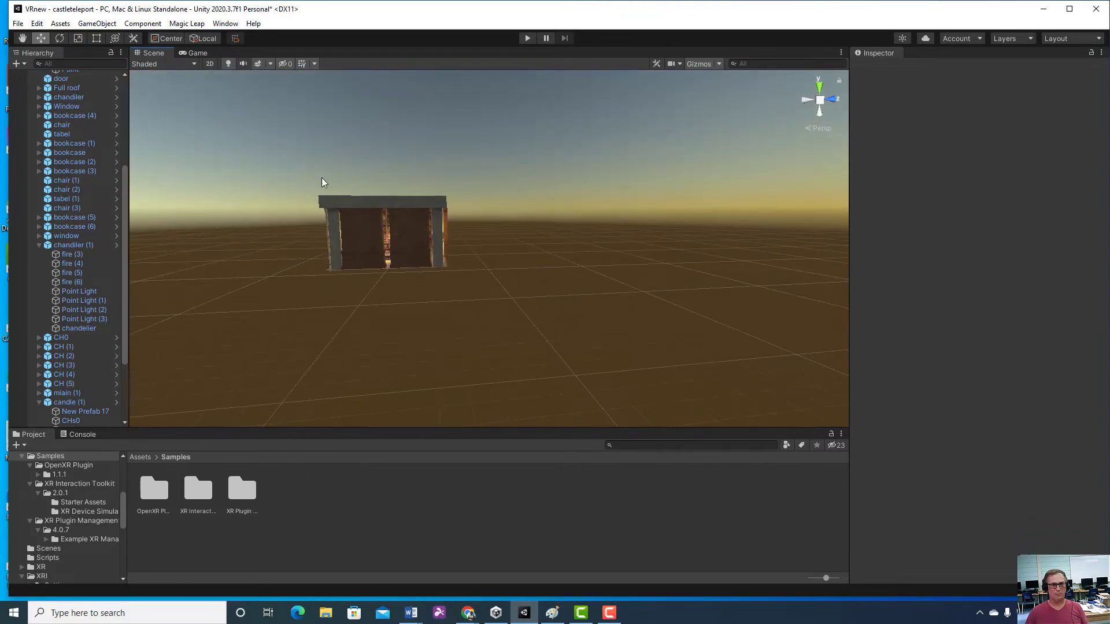